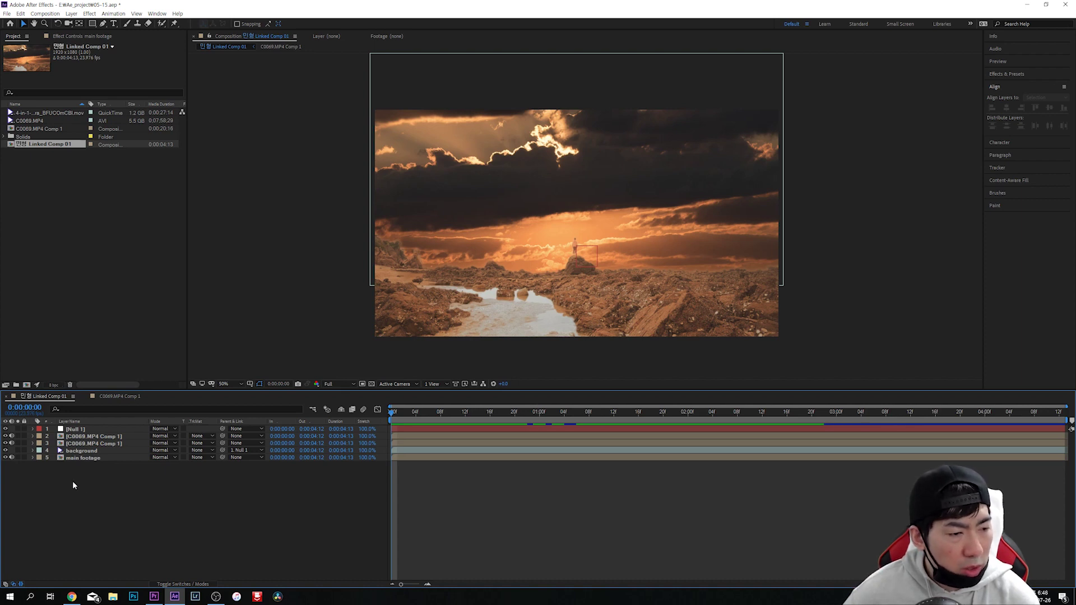
# Hide Null 1 and layers 2–4, then show the main footage's Mocha Pro effect settings
pyautogui.click(5, 429)
pyautogui.moveTo(5, 436); pyautogui.dragTo(5, 451)
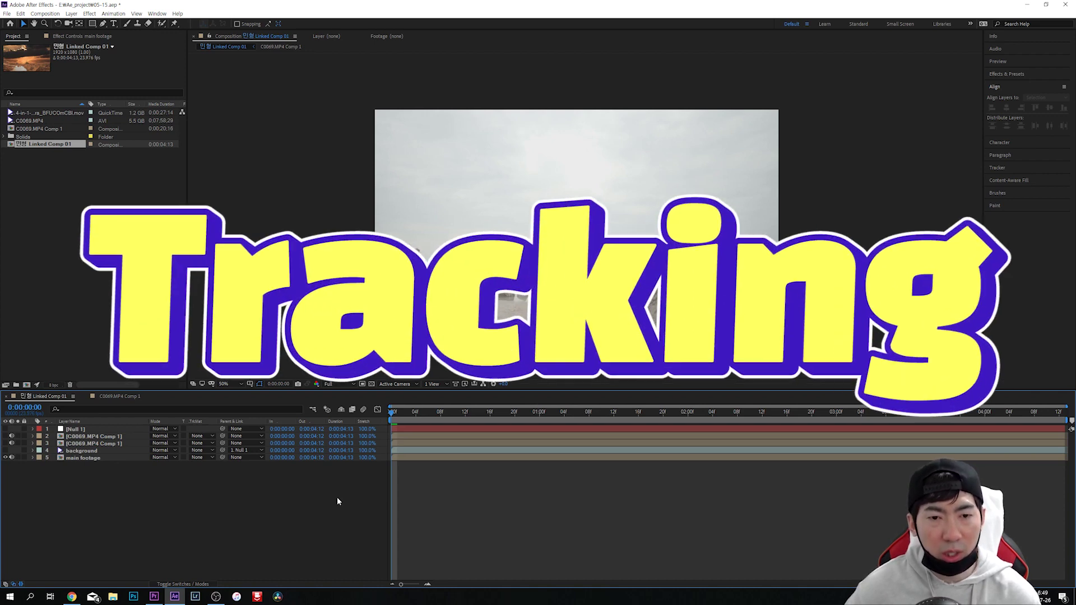
pyautogui.click(83, 458)
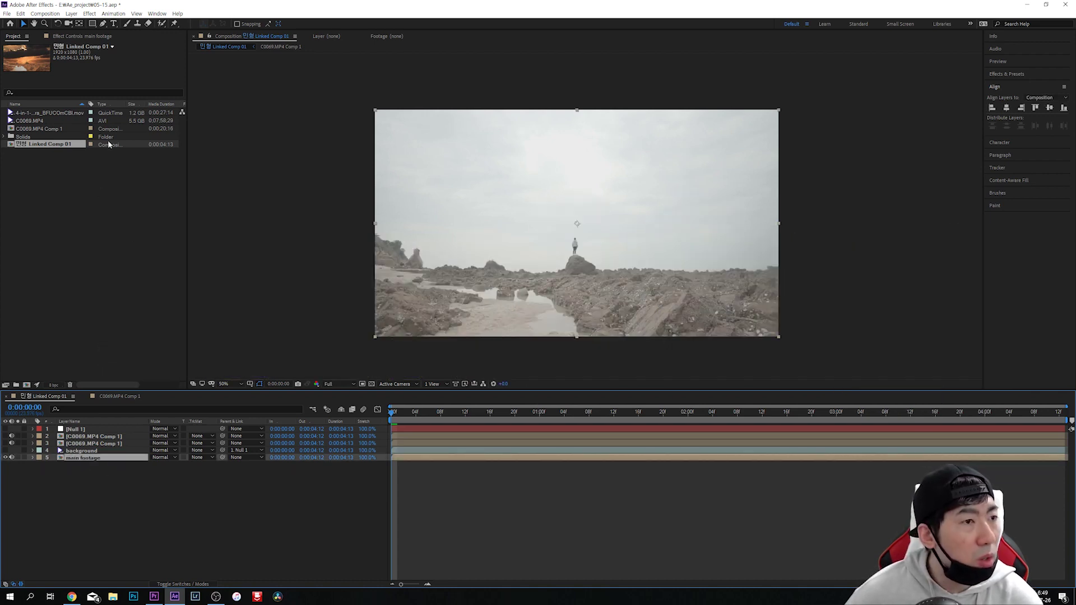
pyautogui.click(82, 36)
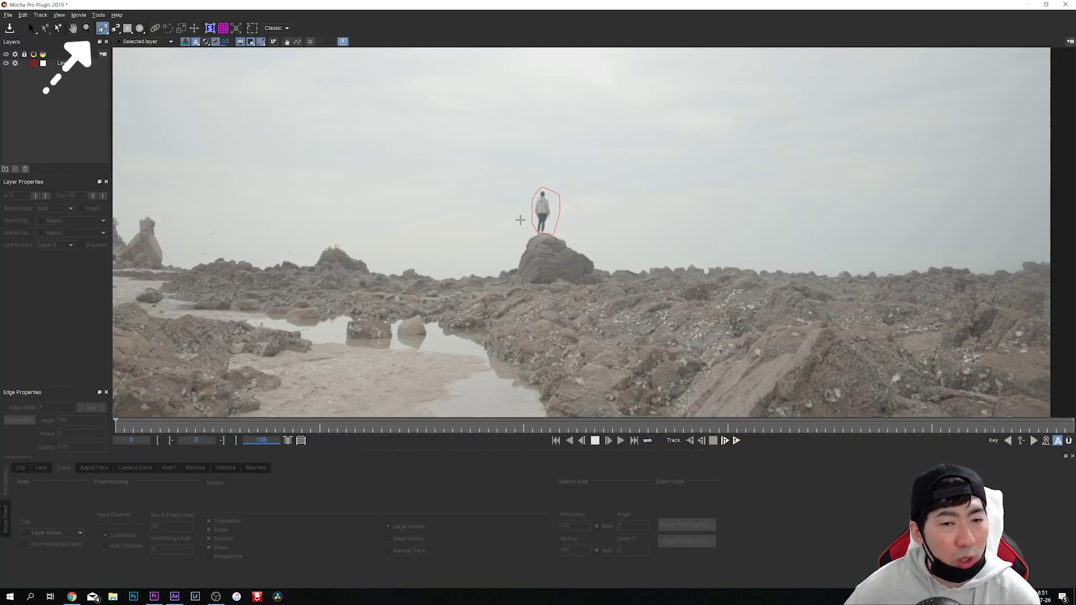
# Close the X-spline outline around the standing person and switch to the Pick tool
pyautogui.rightClick(520, 220)
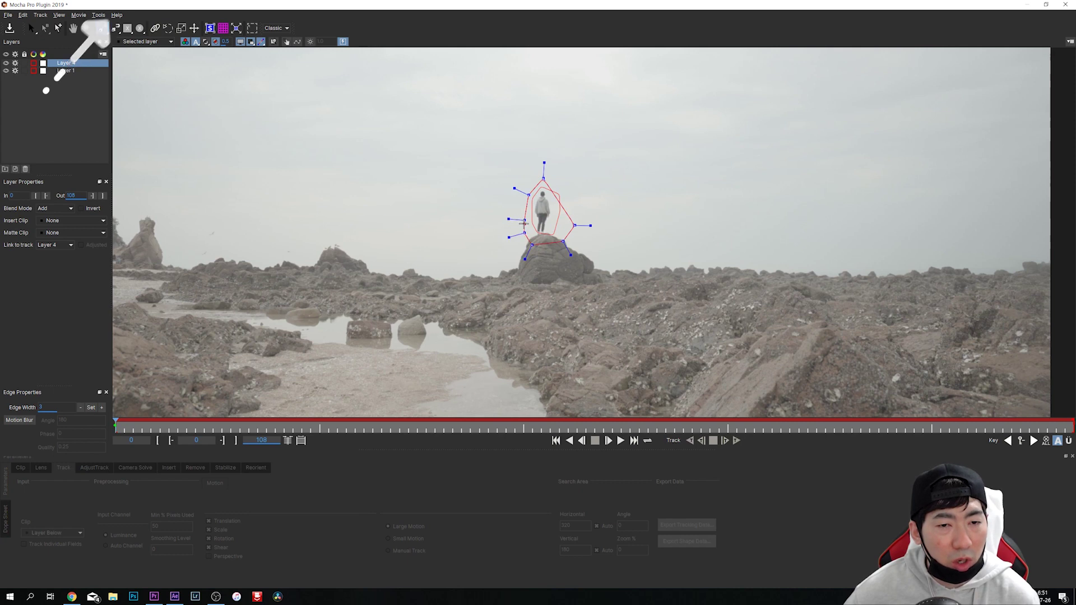
pyautogui.press('s')
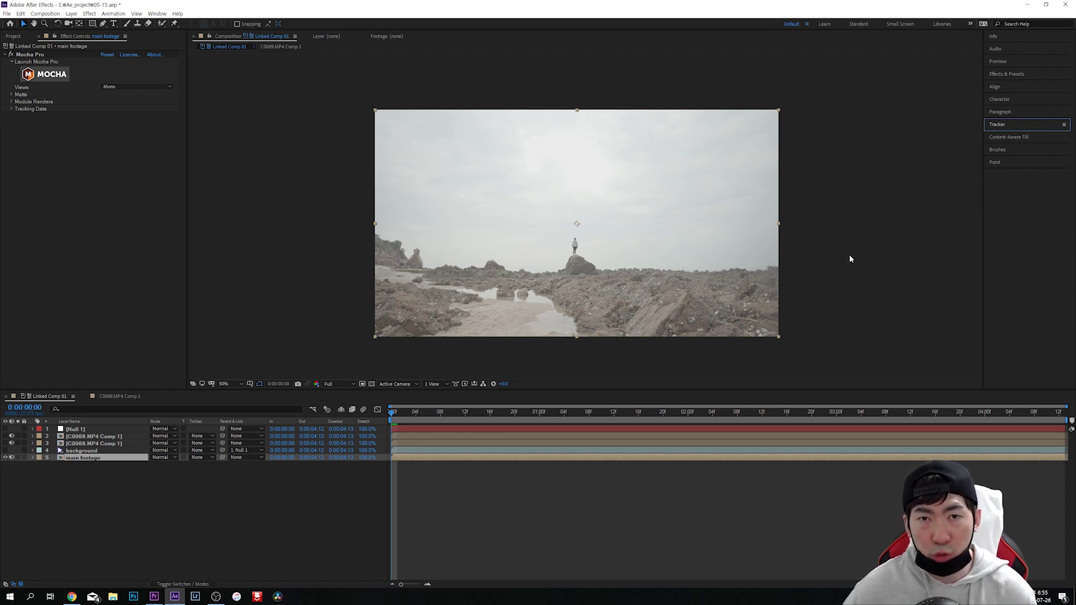
# Expand the Tracker panel to show Track Camera, Warp Stabilizer and Track Motion
pyautogui.click(1008, 126)
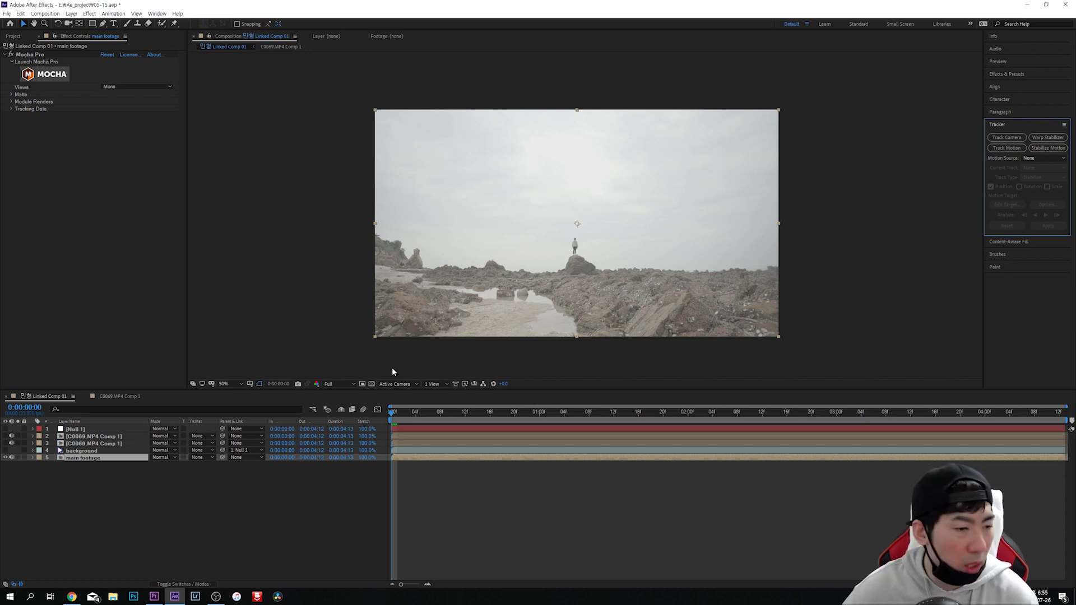
# Reveal Null 1's tracked Position keyframes, scrub to verify the track, and unhide the sunset background
pyautogui.click(77, 430)
pyautogui.press('u')
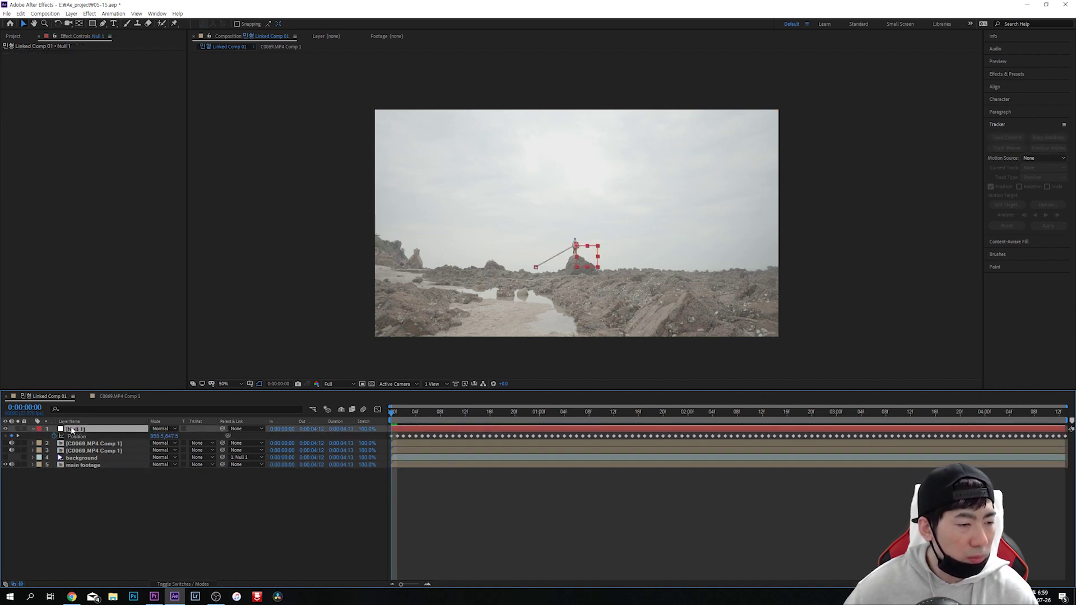
pyautogui.scroll(-2, 604, 333)
pyautogui.scroll(6, 605, 333)
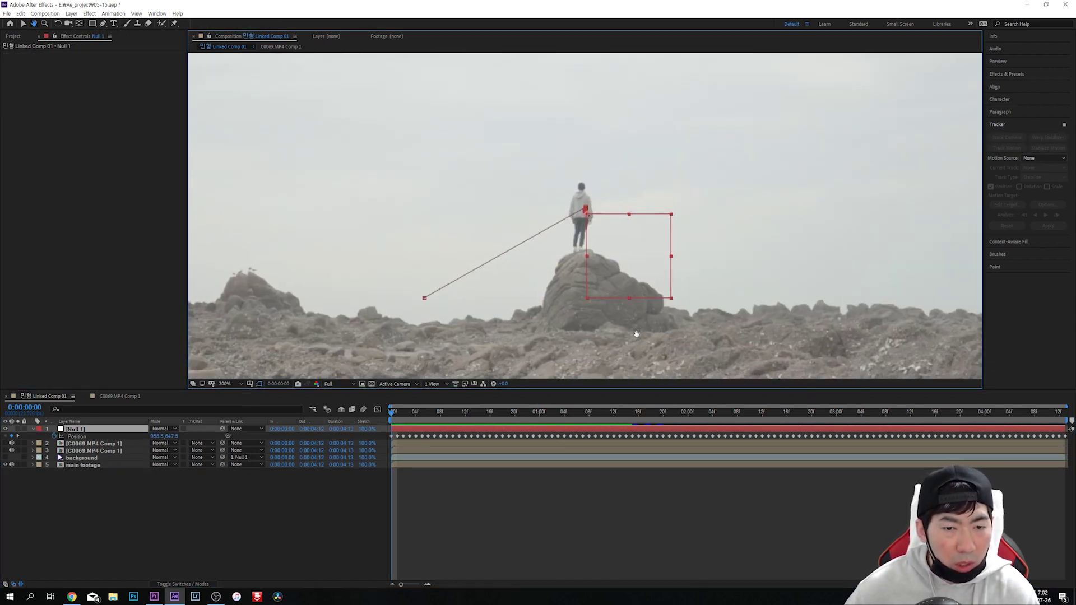
pyautogui.click(436, 415)
pyautogui.moveTo(441, 420)
pyautogui.mouseDown()
pyautogui.moveTo(599, 447)
pyautogui.moveTo(724, 442)
pyautogui.mouseUp()
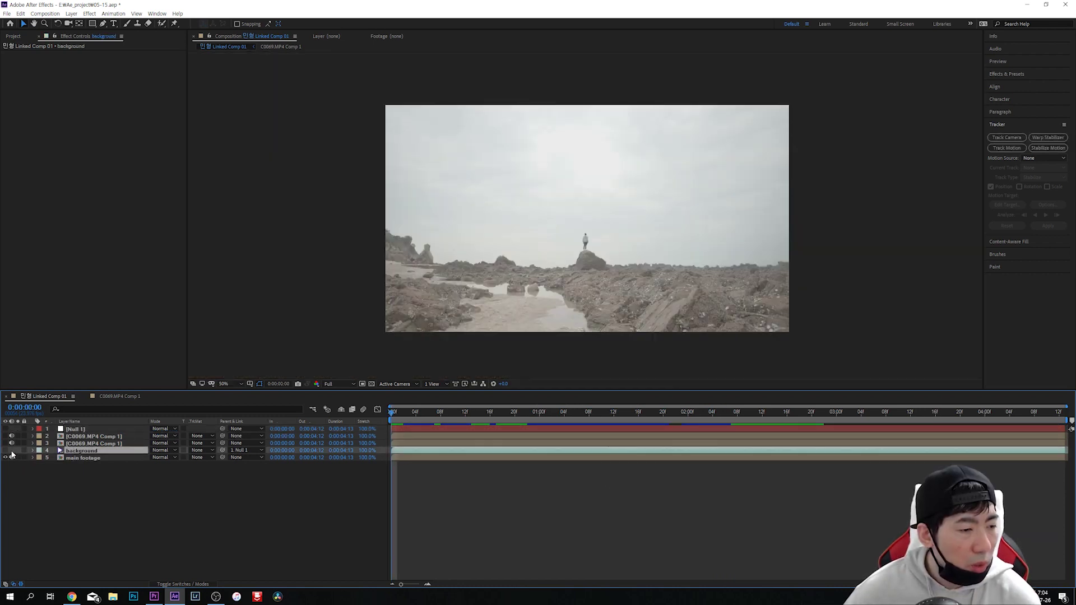
pyautogui.click(5, 450)
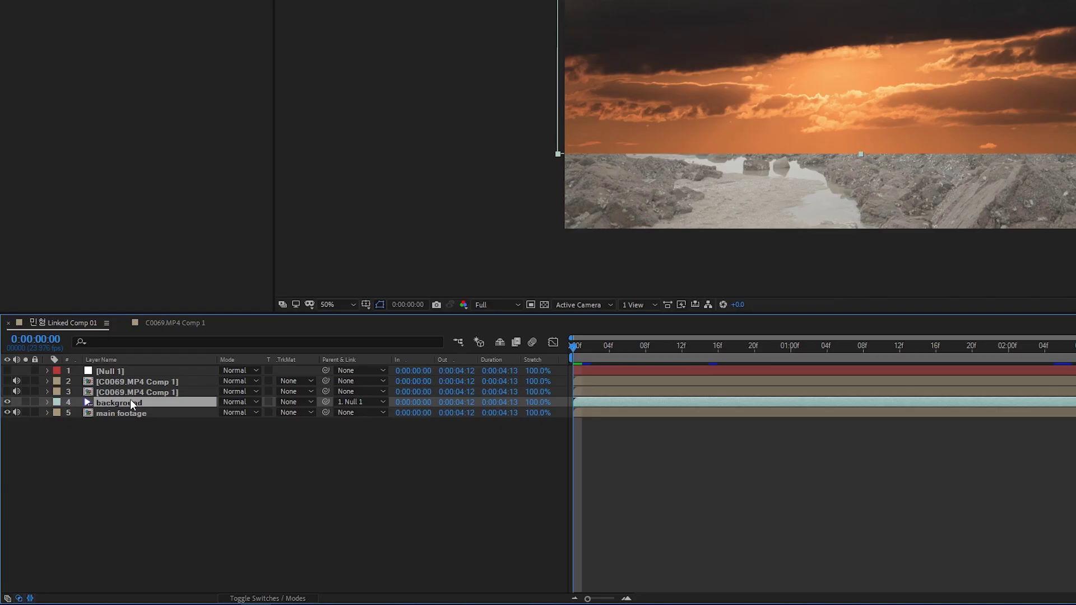
pyautogui.click(89, 457)
pyautogui.click(130, 403)
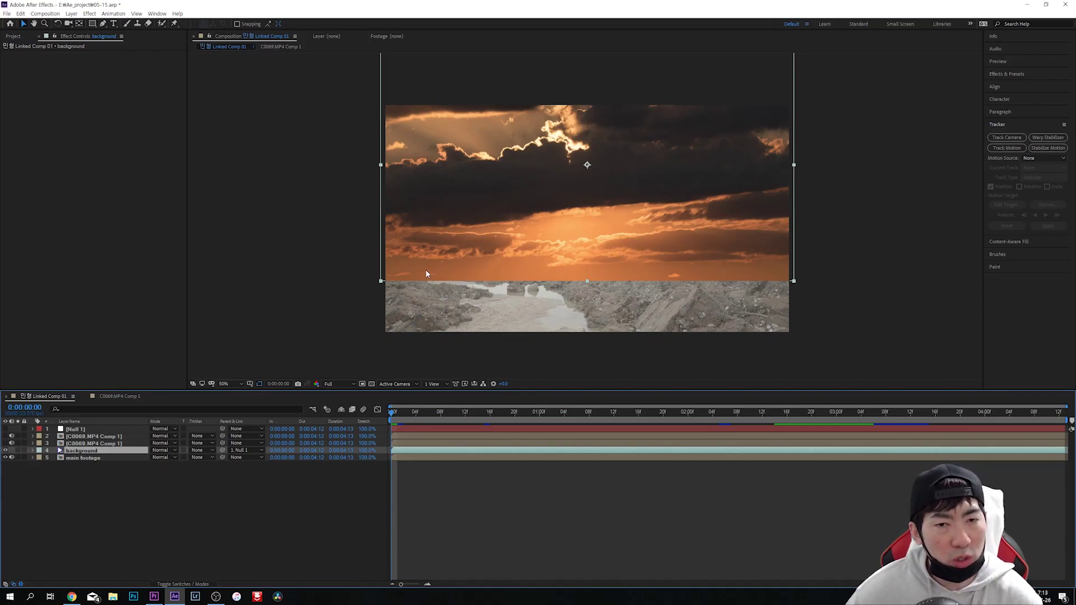
pyautogui.click(163, 450)
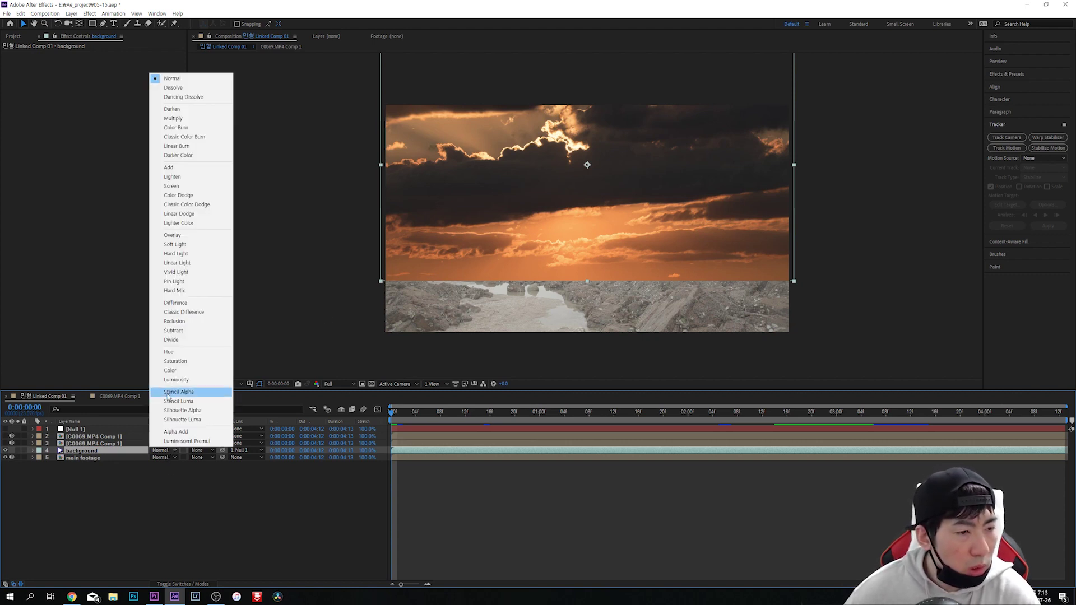
pyautogui.click(196, 282)
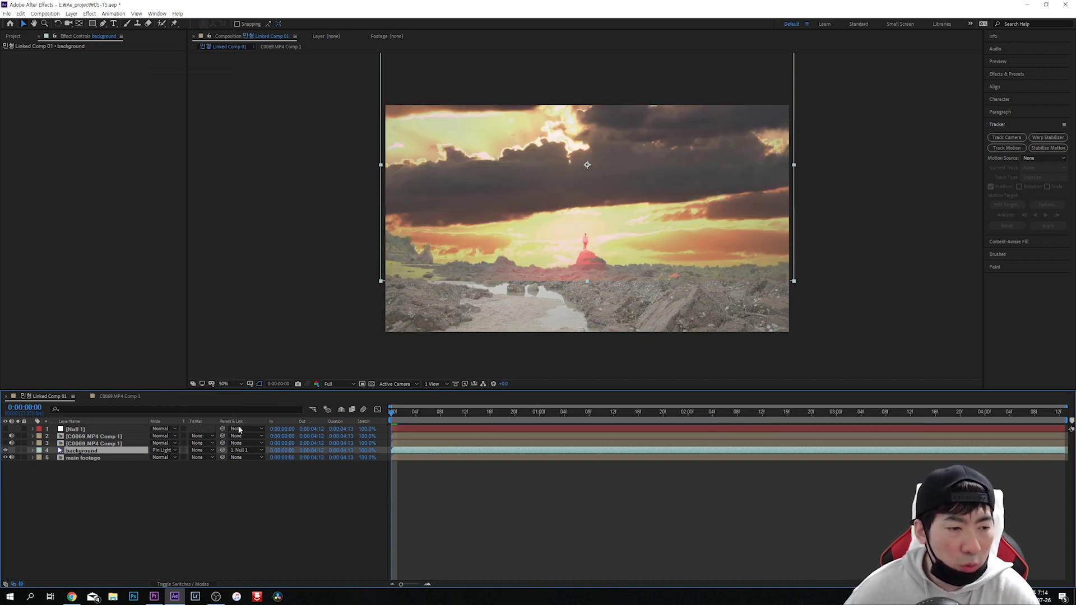
pyautogui.moveTo(649, 226); pyautogui.dragTo(653, 215)
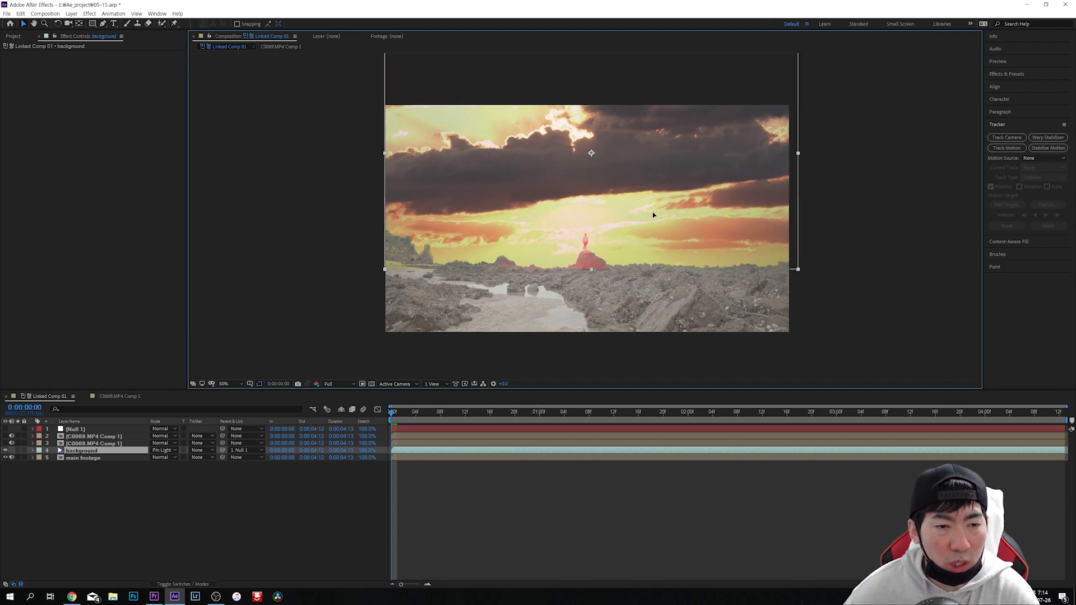
pyautogui.hotkey('ctrl', 'z')
pyautogui.hotkey('ctrl', 'z')
pyautogui.click(93, 443)
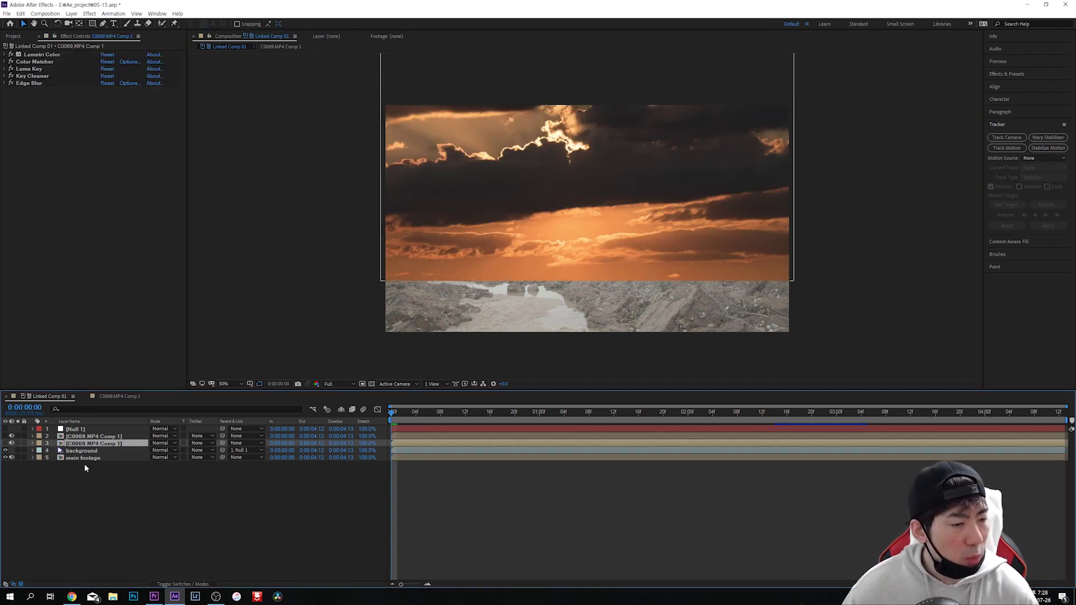
pyautogui.click(88, 459)
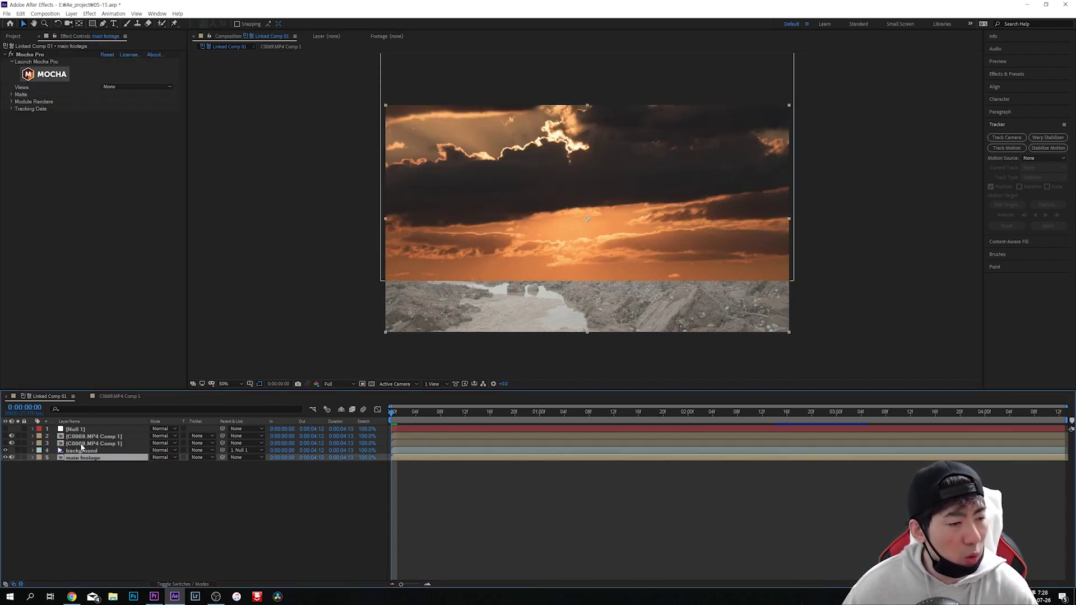
pyautogui.click(78, 444)
pyautogui.click(7, 443)
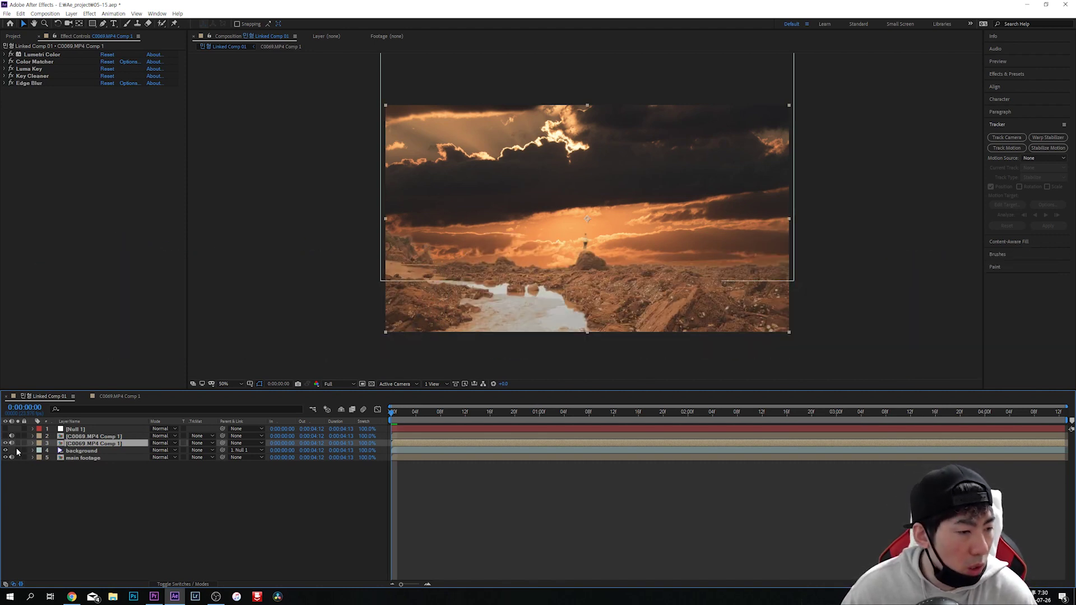
pyautogui.moveTo(583, 266); pyautogui.dragTo(438, 218)
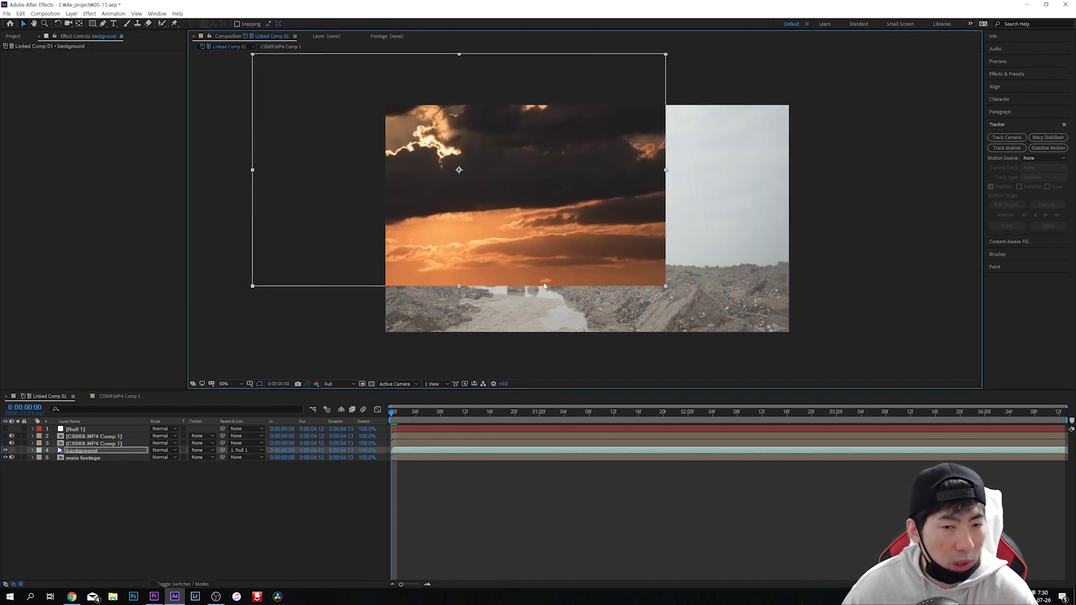
pyautogui.hotkey('ctrl', 'z')
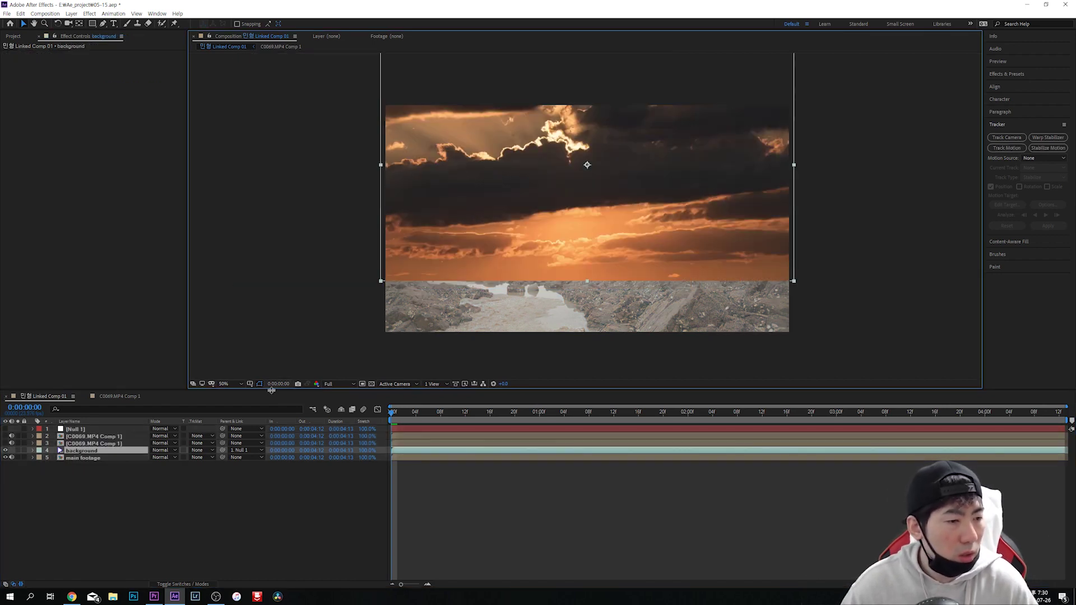
pyautogui.click(109, 444)
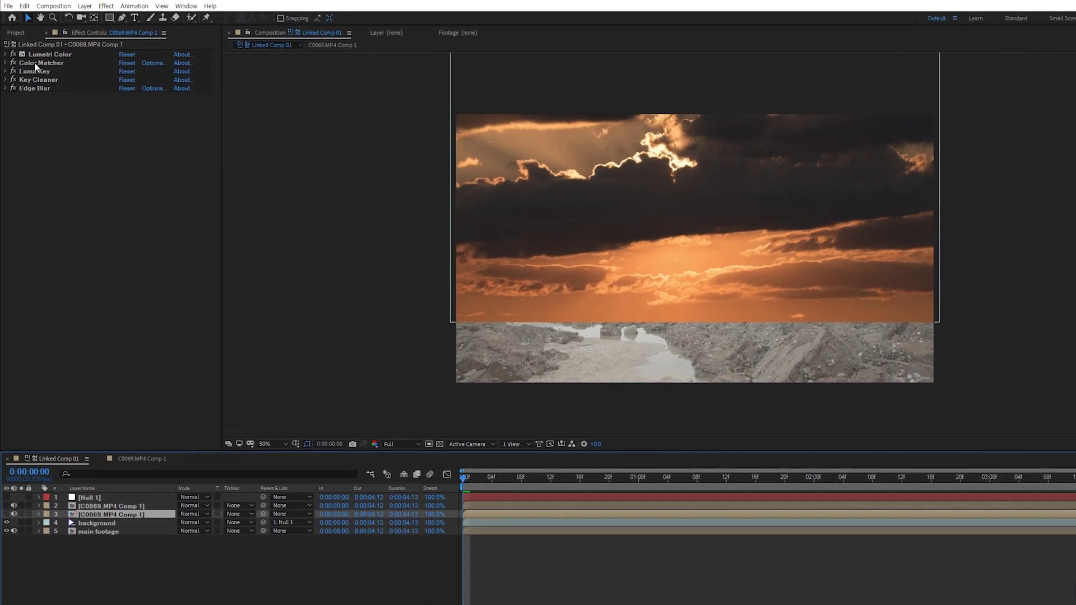
pyautogui.click(29, 60)
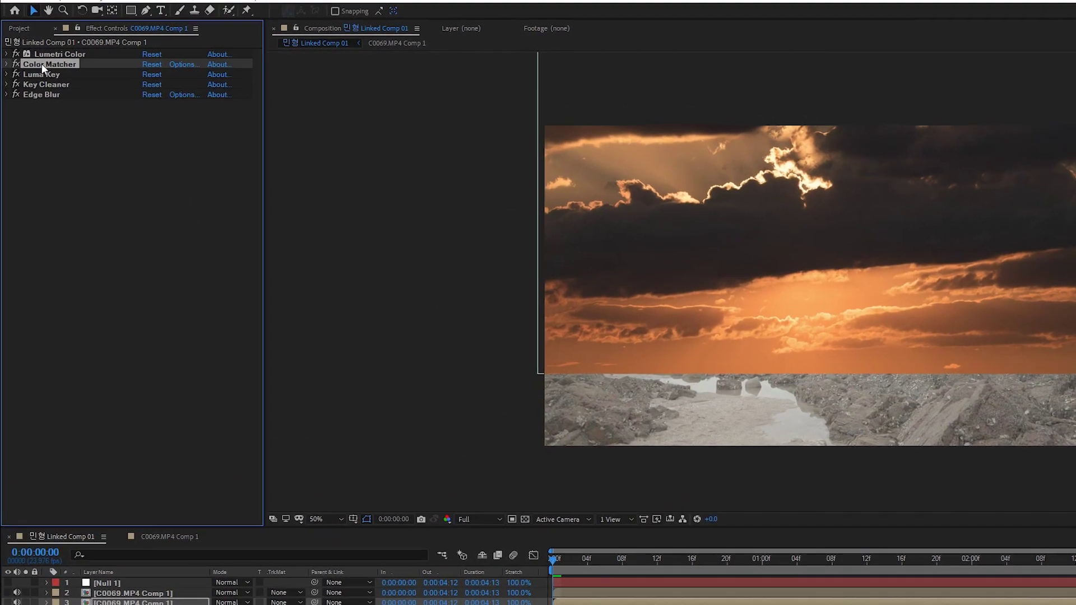
# Turn on the Lumetri Color grade on the footage layer
pyautogui.click(6, 64)
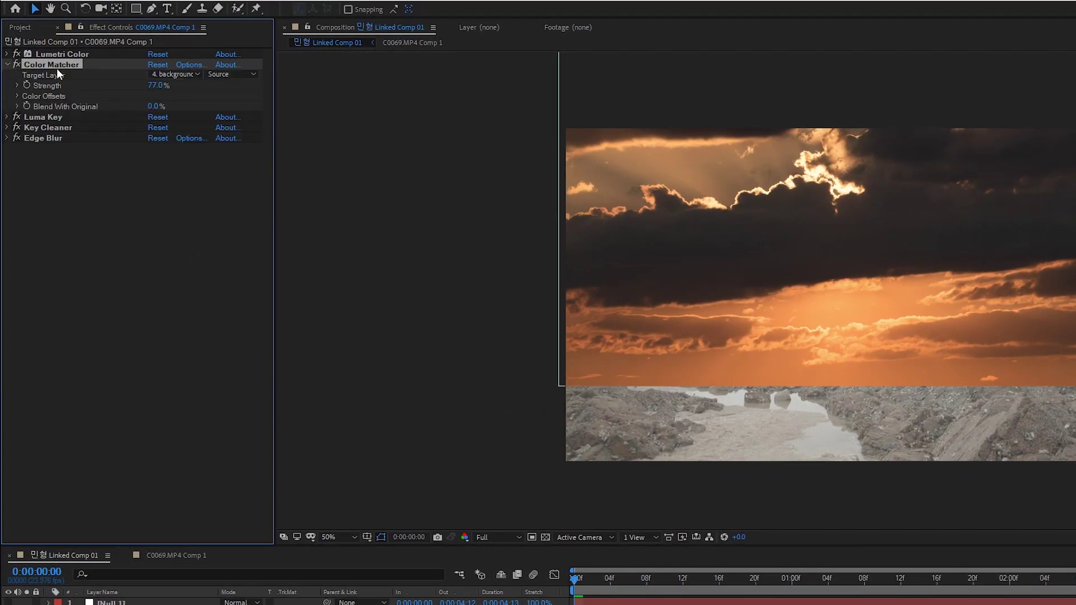
pyautogui.click(7, 64)
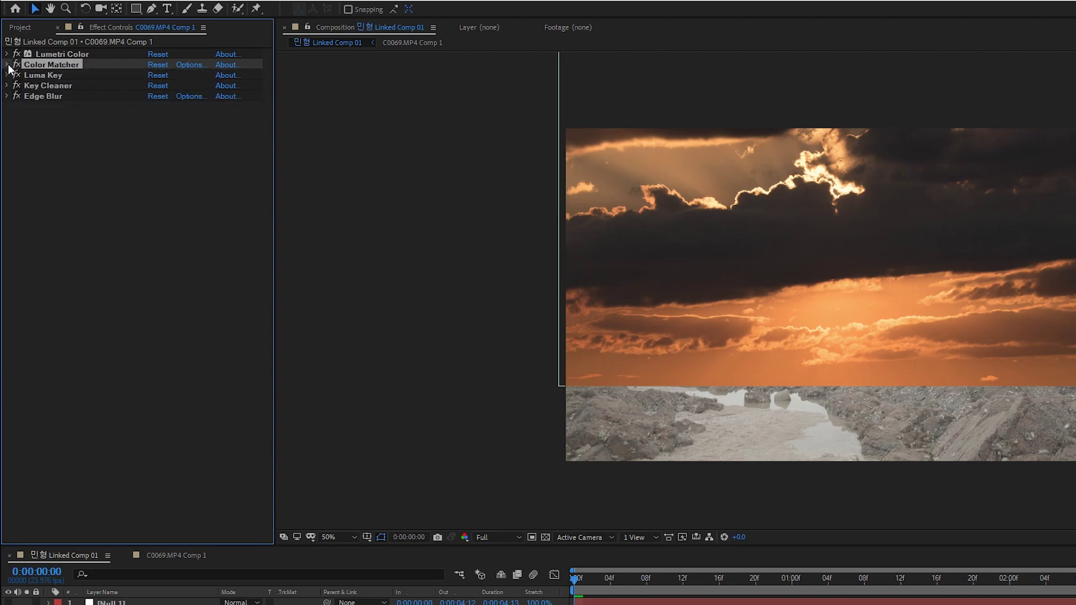
pyautogui.click(63, 56)
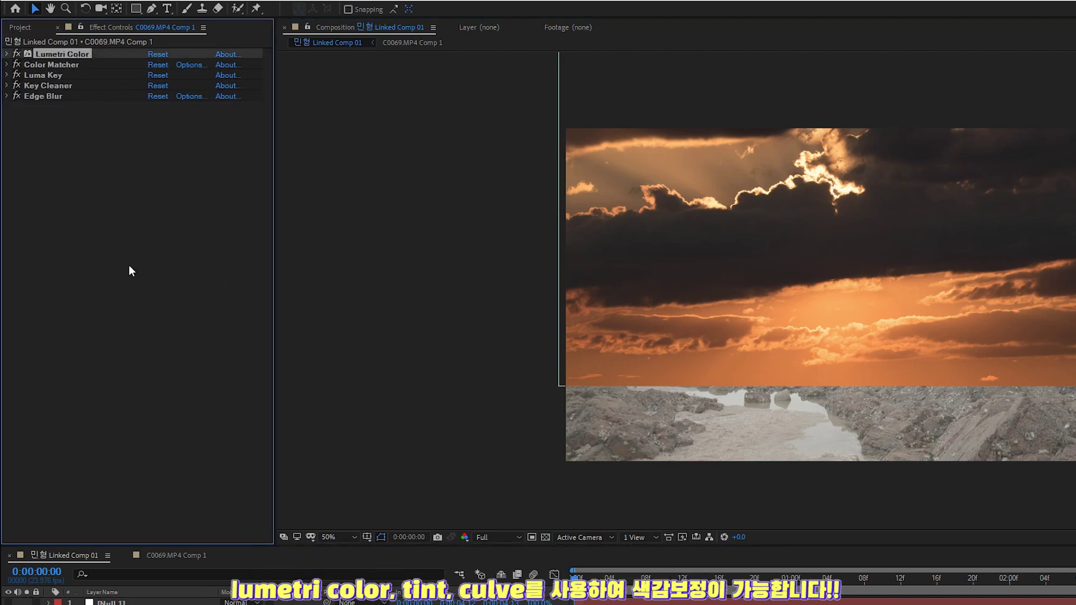
pyautogui.hotkey('ctrl', 'space')
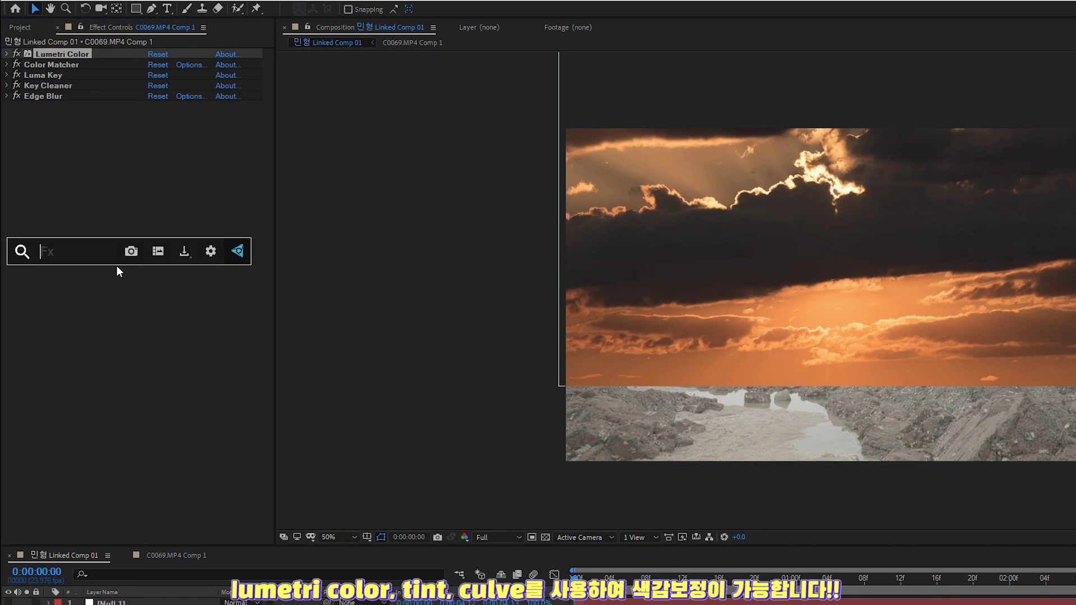
pyautogui.write('lumetri')
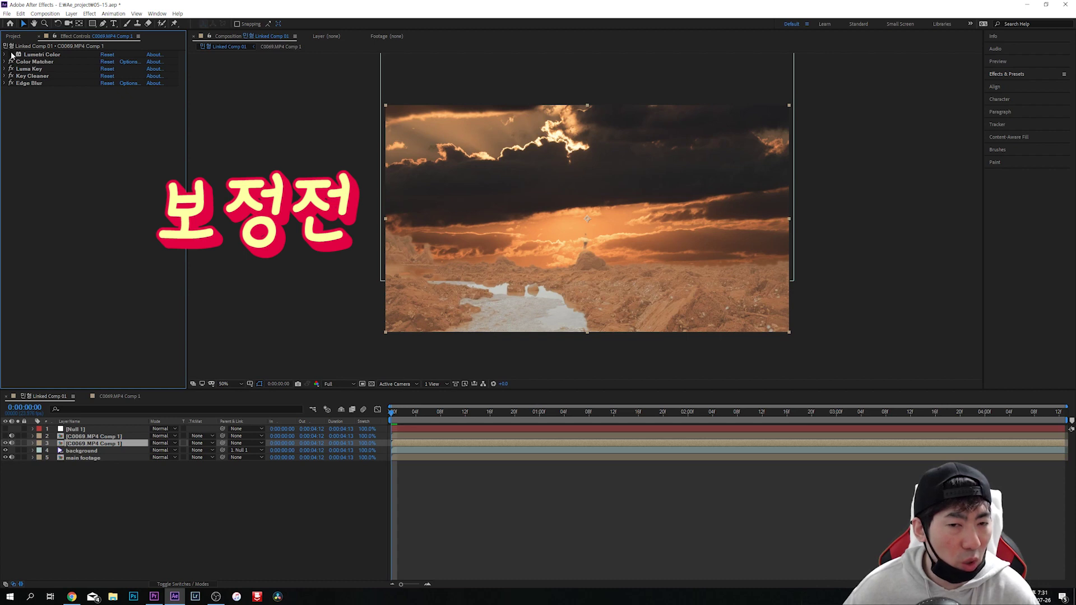
pyautogui.click(11, 54)
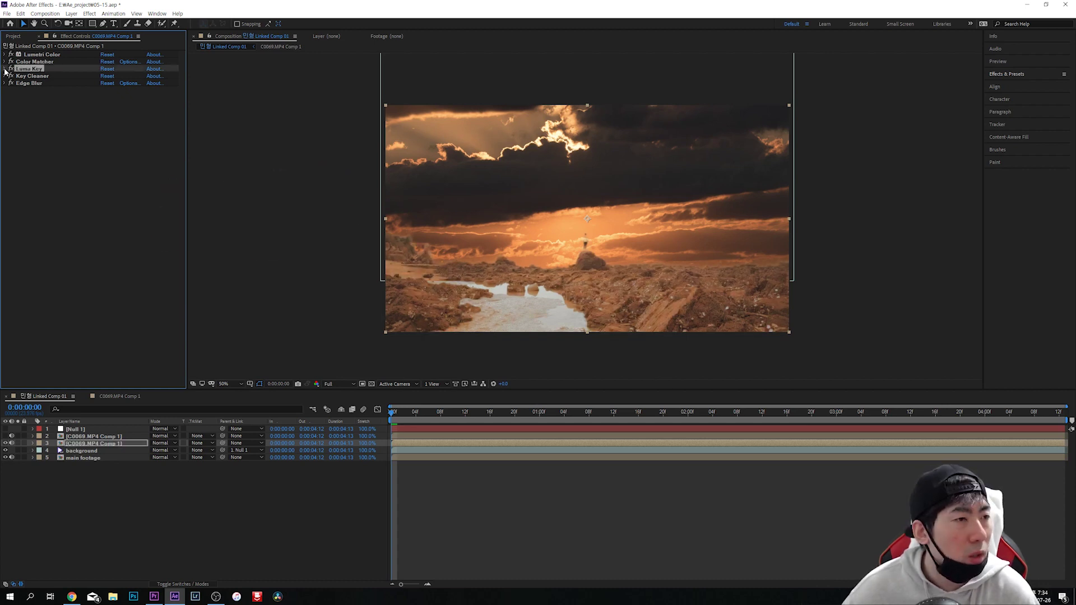
# Set Luma Key to Key Out Brighter at threshold 148, removing the grey sky
pyautogui.click(29, 69)
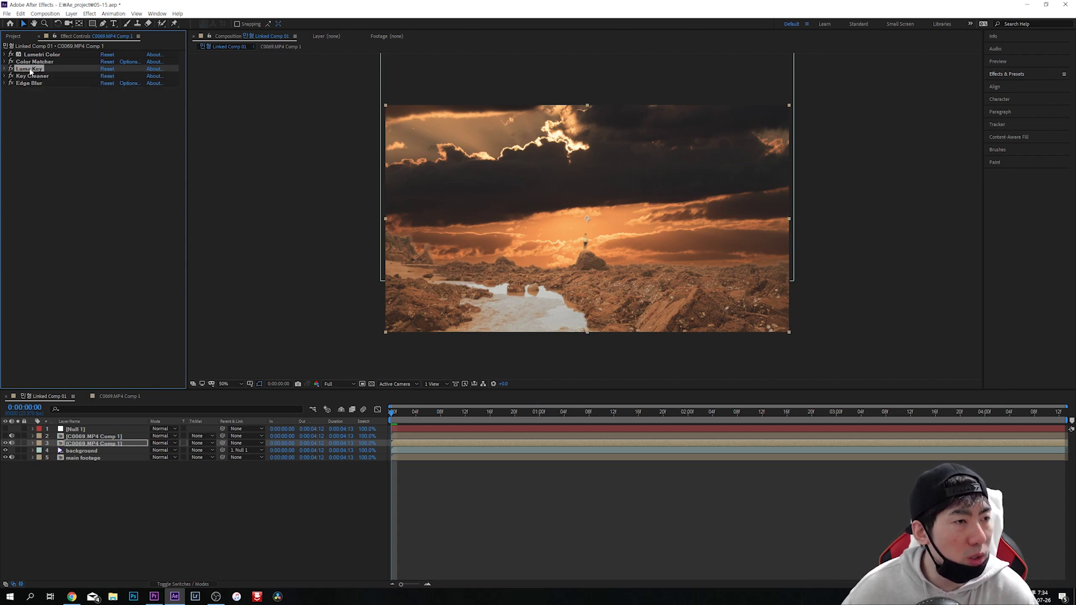
pyautogui.click(5, 68)
pyautogui.click(11, 69)
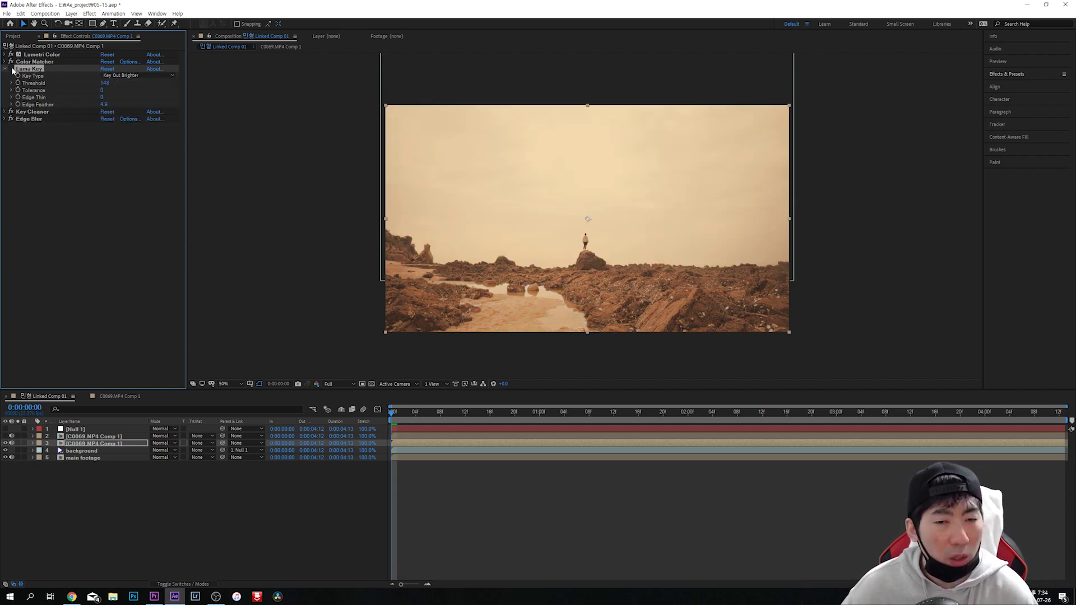
pyautogui.click(11, 68)
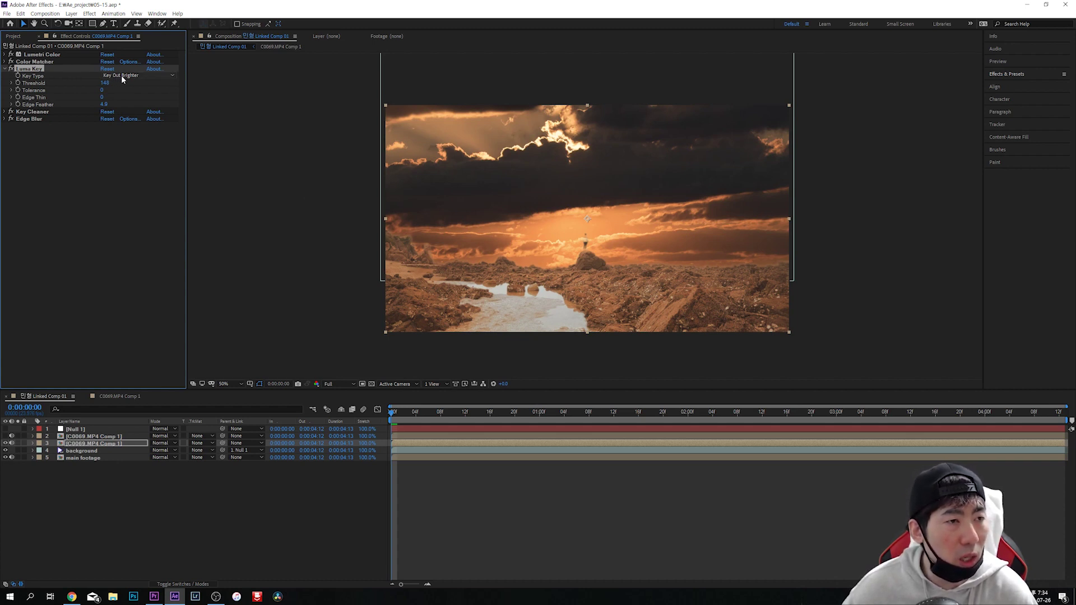
pyautogui.moveTo(105, 83)
pyautogui.mouseDown()
pyautogui.moveTo(135, 84)
pyautogui.moveTo(109, 87)
pyautogui.mouseUp()
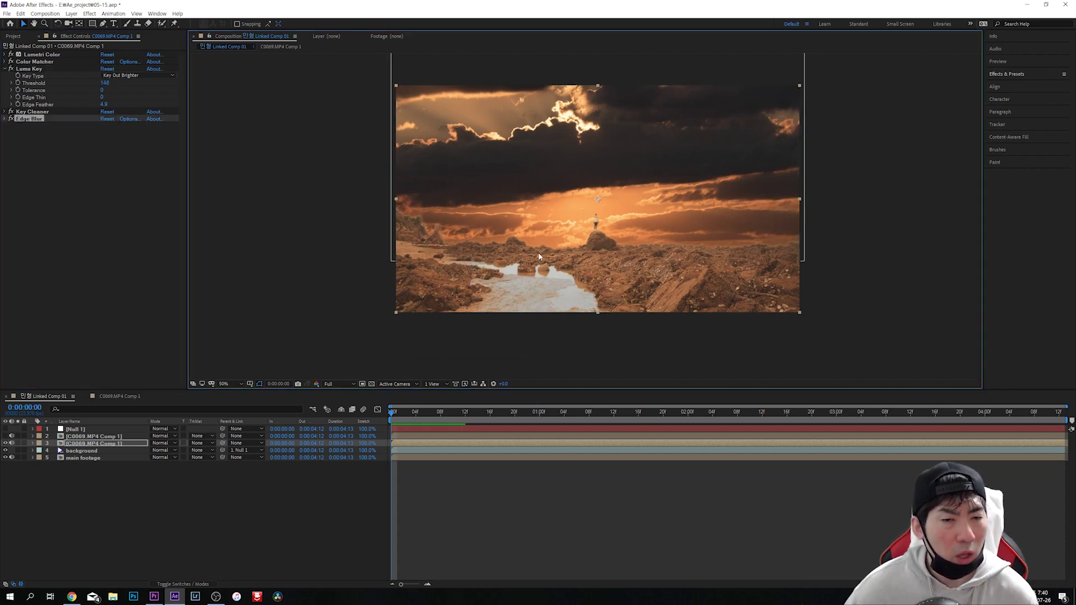
pyautogui.scroll(2, 539, 252)
pyautogui.moveTo(507, 263); pyautogui.dragTo(557, 261)
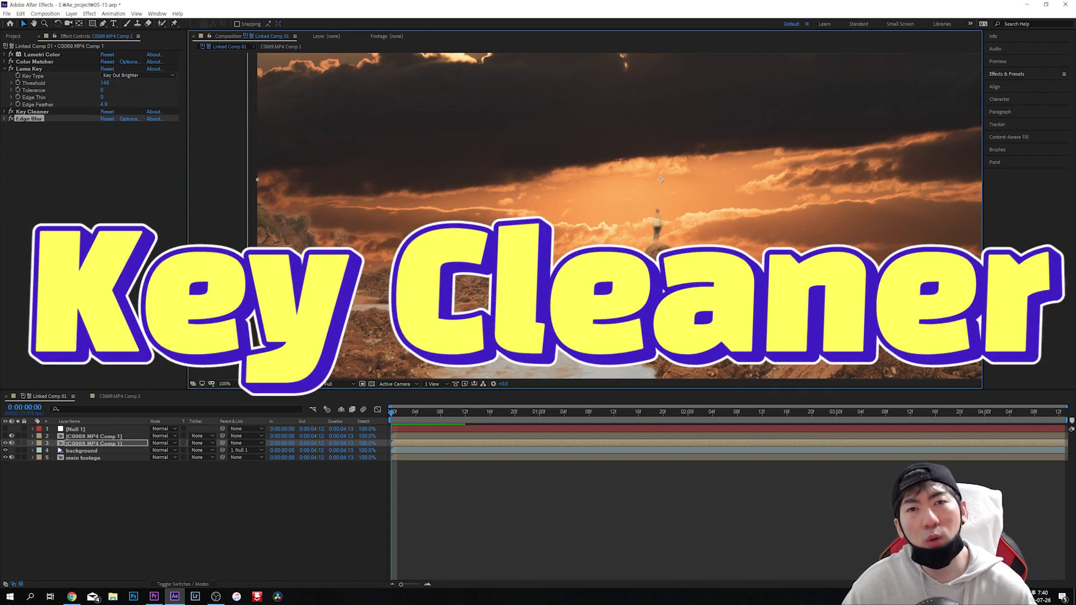
# Apply the Key Cleaner effect to the footage layer
pyautogui.hotkey('ctrl', 'space')
pyautogui.write('key')
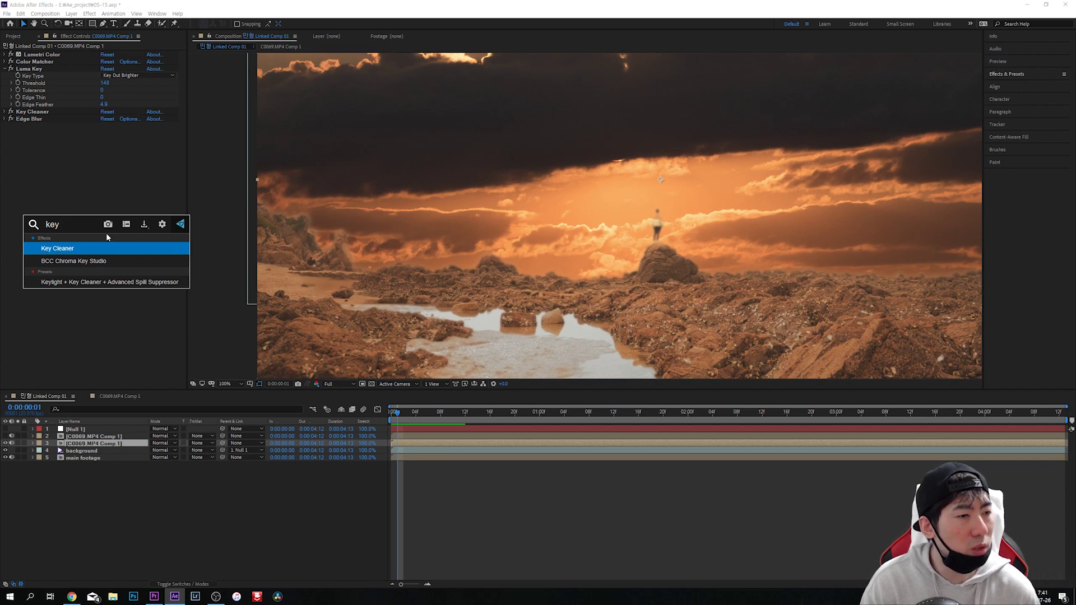
pyautogui.click(72, 248)
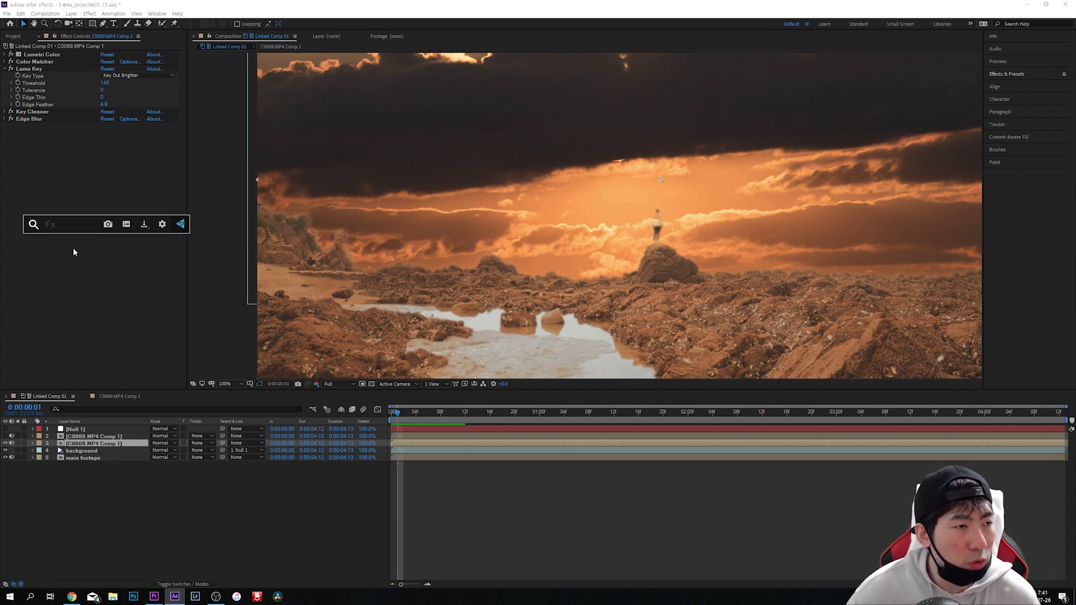
pyautogui.scroll(2, 254, 249)
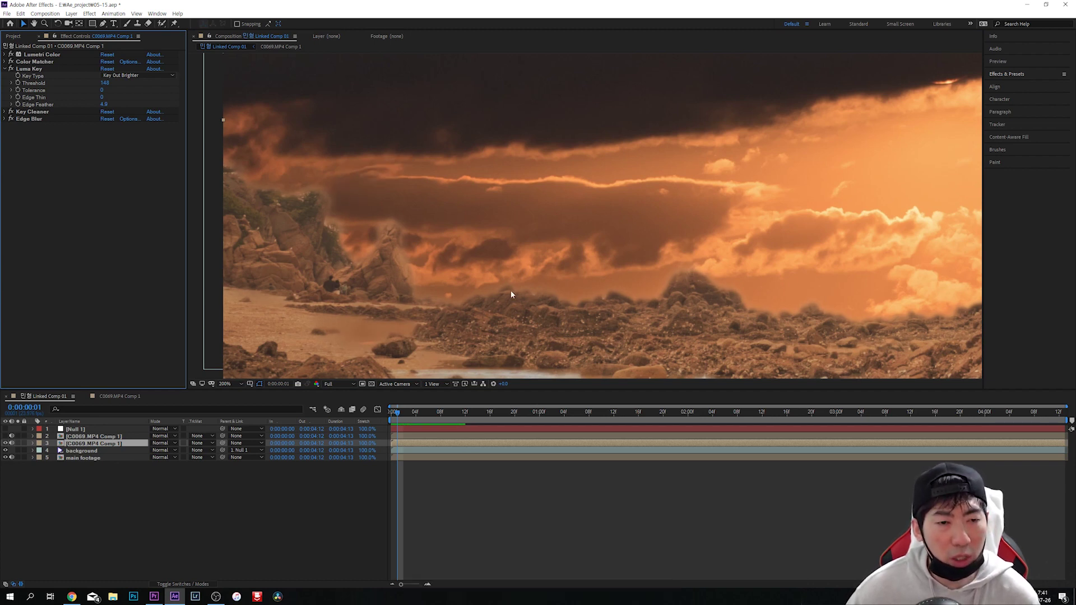
# Compare the keyed edges with Edge Blur off and on, leaving Edge Blur enabled
pyautogui.click(408, 248)
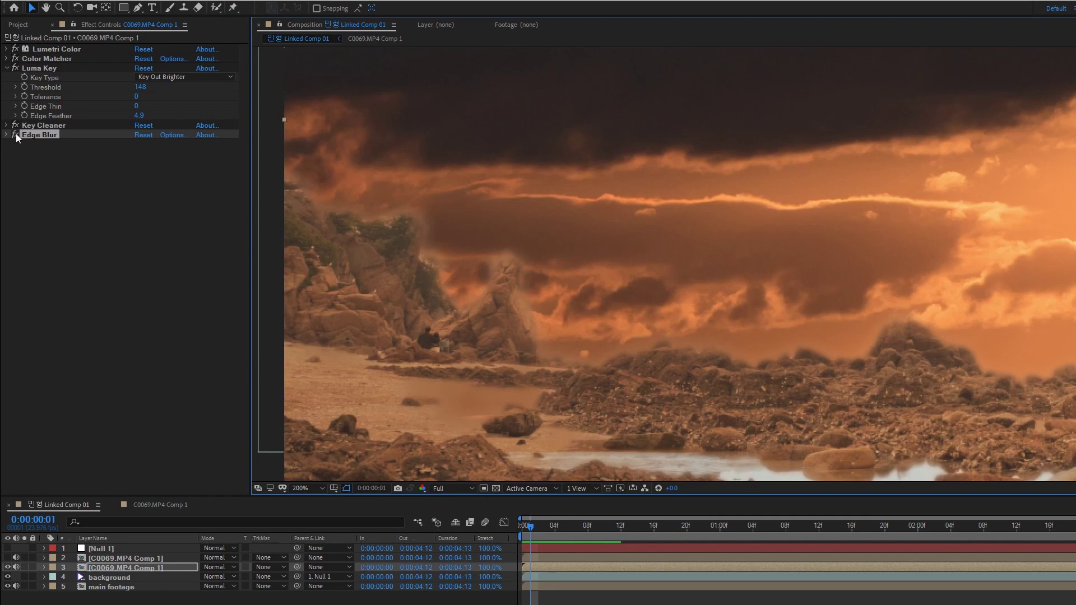
pyautogui.click(12, 119)
pyautogui.click(16, 134)
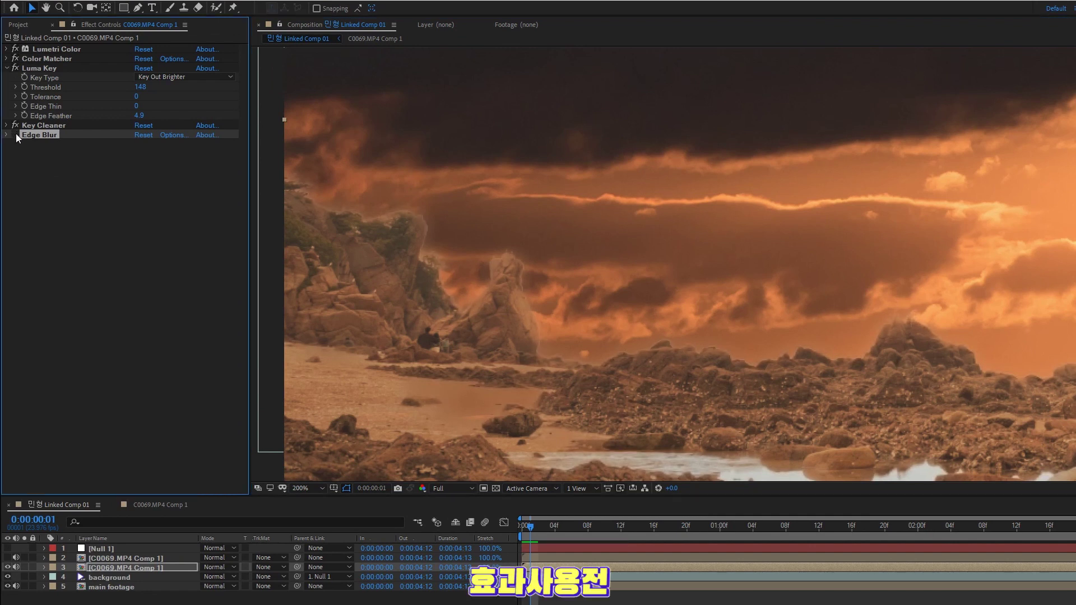
pyautogui.click(16, 134)
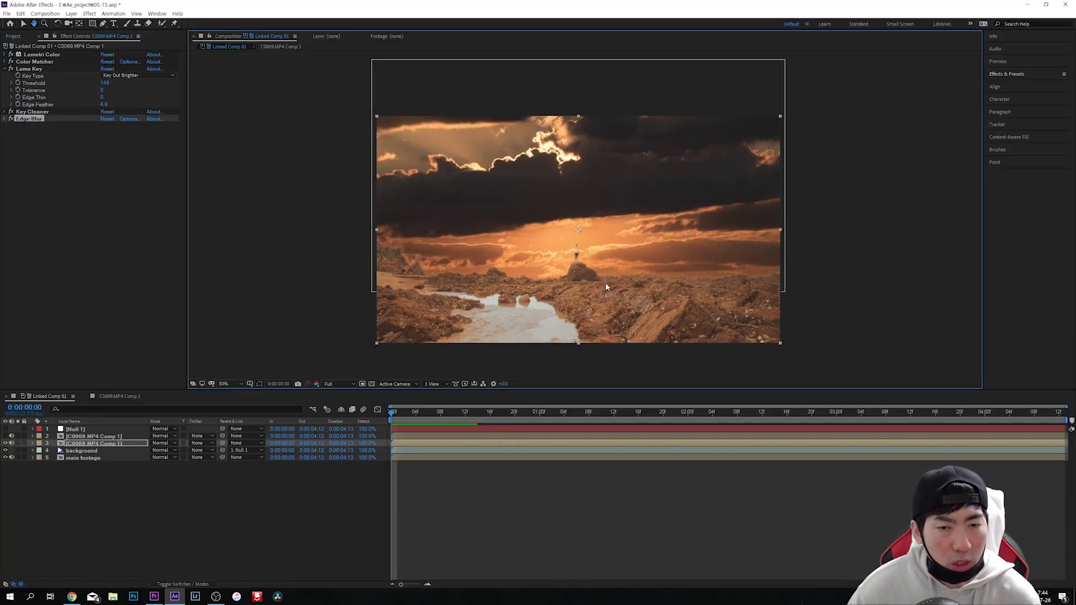
pyautogui.press('v')
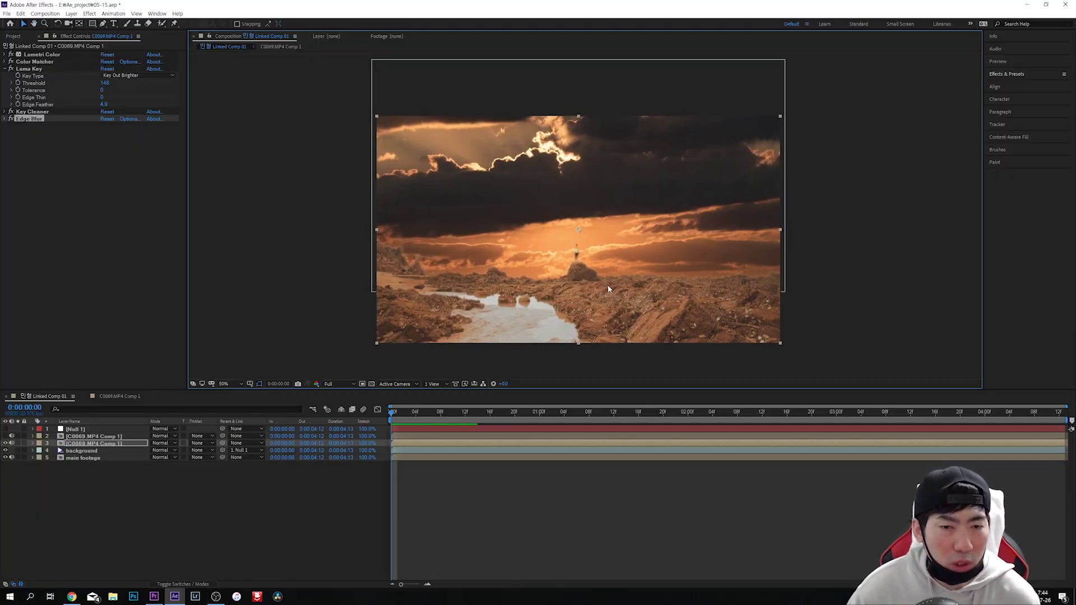
pyautogui.scroll(2, 608, 284)
pyautogui.scroll(-1, 601, 290)
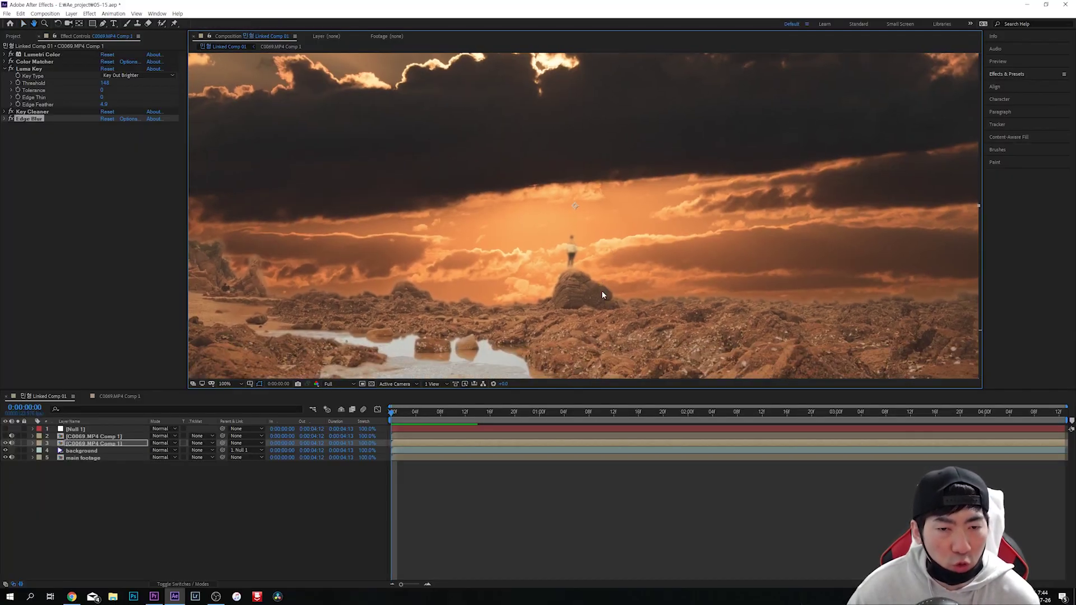
pyautogui.scroll(2, 601, 291)
pyautogui.scroll(-1, 530, 216)
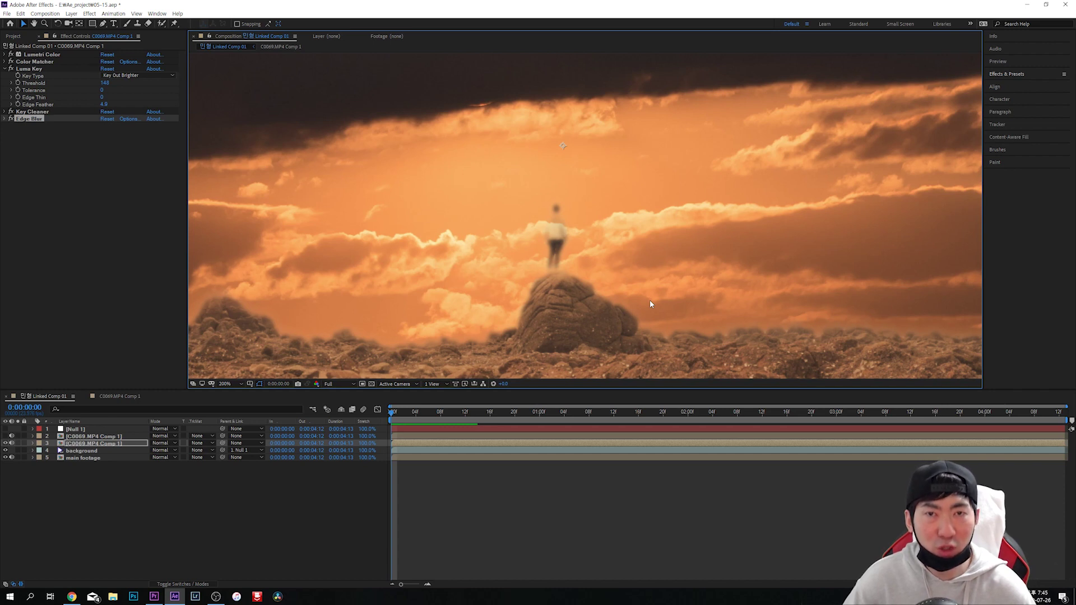
# Launch Mocha Pro on the C0069.MP4 Comp 1 layer
pyautogui.click(85, 461)
pyautogui.click(92, 456)
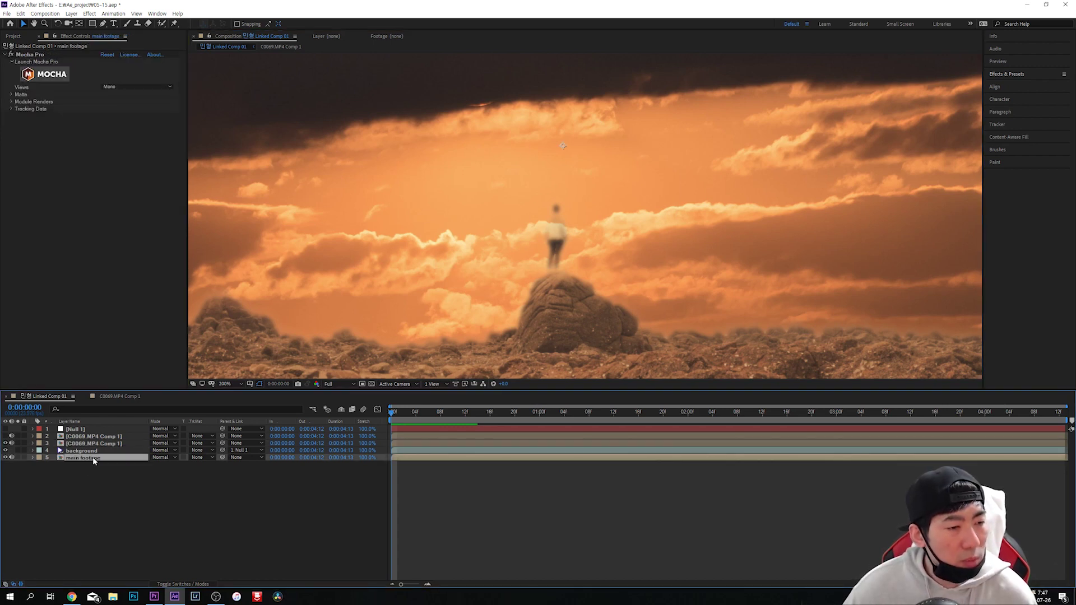
pyautogui.click(87, 437)
pyautogui.click(3, 56)
pyautogui.click(5, 54)
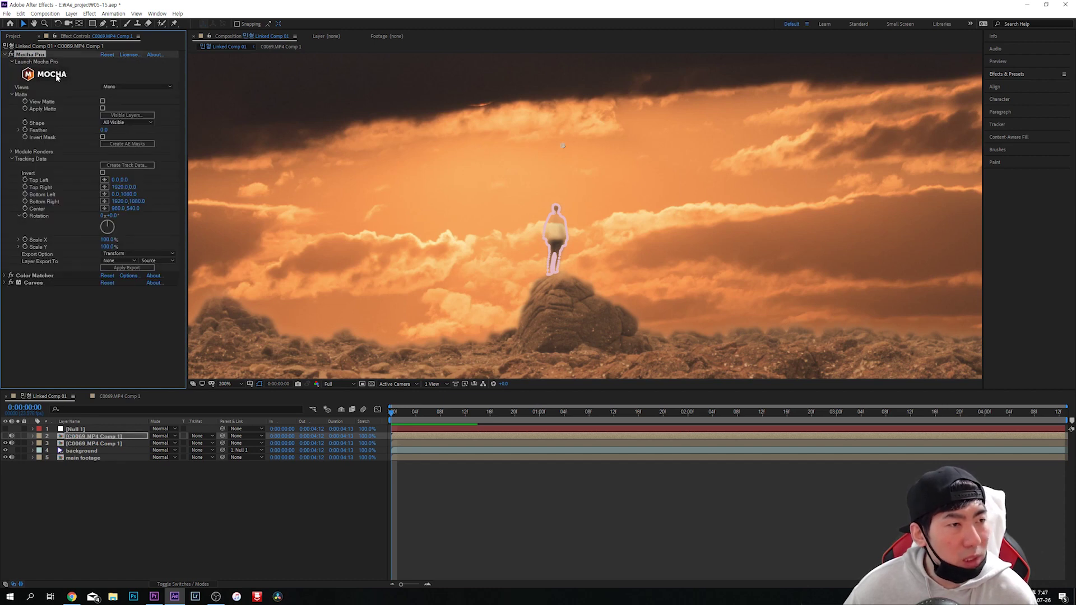
pyautogui.click(67, 103)
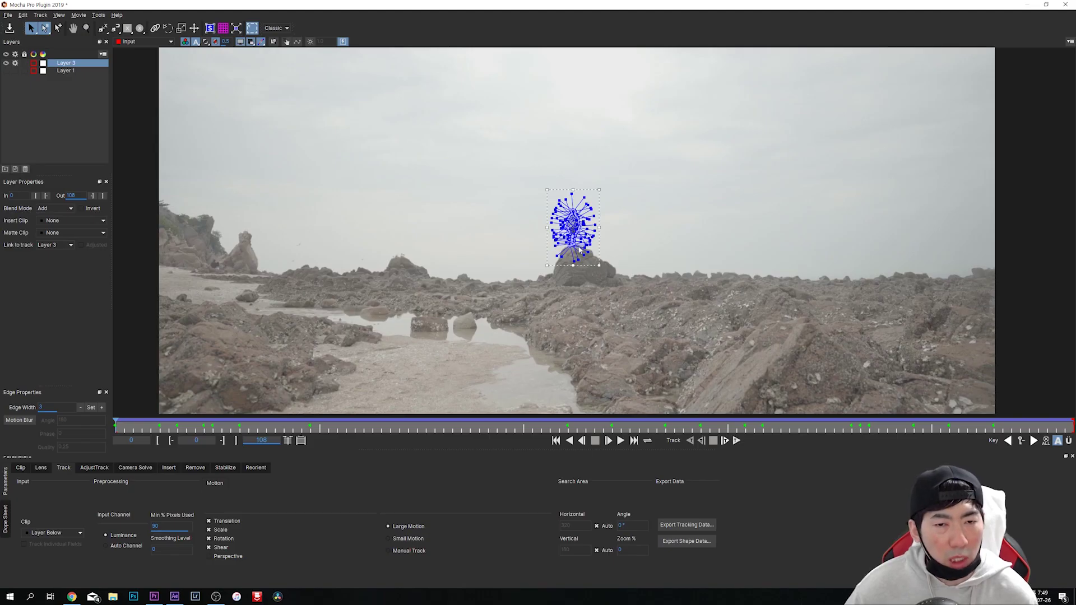
# Zoom in on the person and track the outline shape forward to frame 48
pyautogui.press('z')
pyautogui.click(601, 297)
pyautogui.click(601, 297)
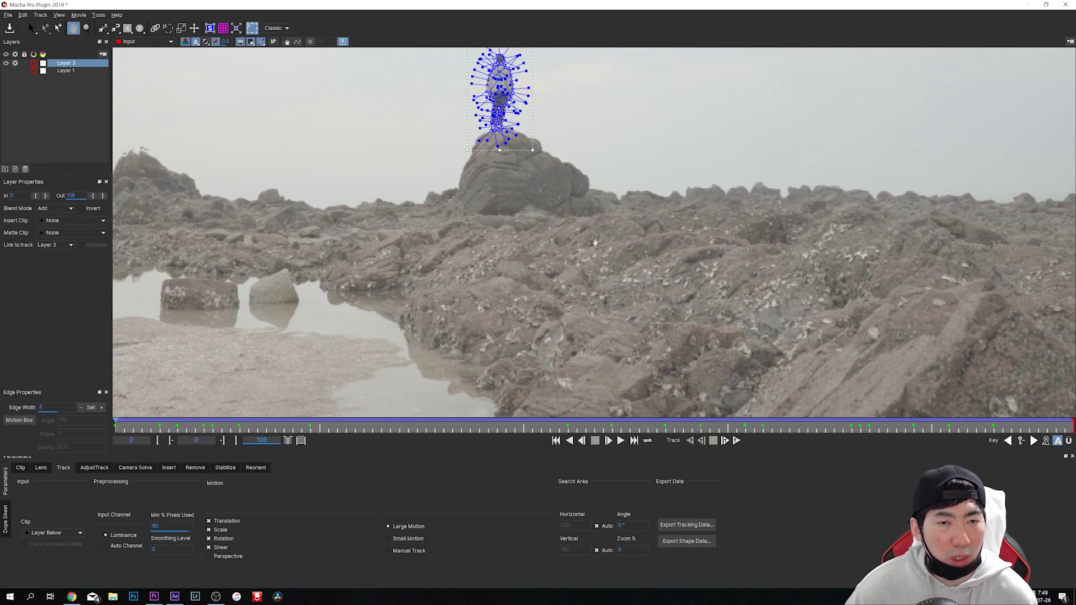
pyautogui.press('x')
pyautogui.moveTo(597, 216); pyautogui.dragTo(609, 322)
pyautogui.hotkey('ctrl', 't')
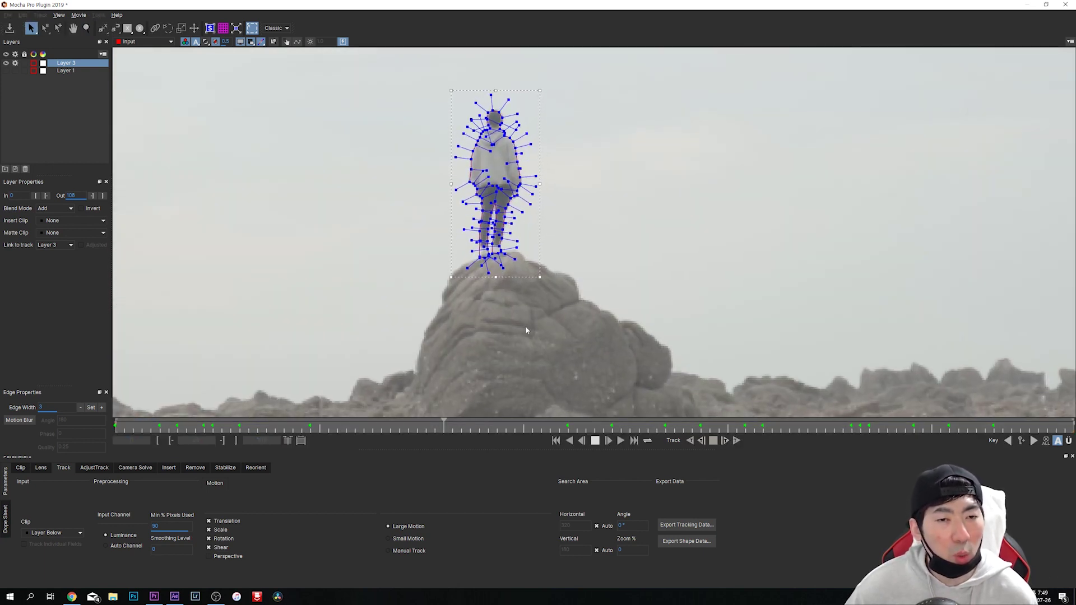
pyautogui.press('Escape')
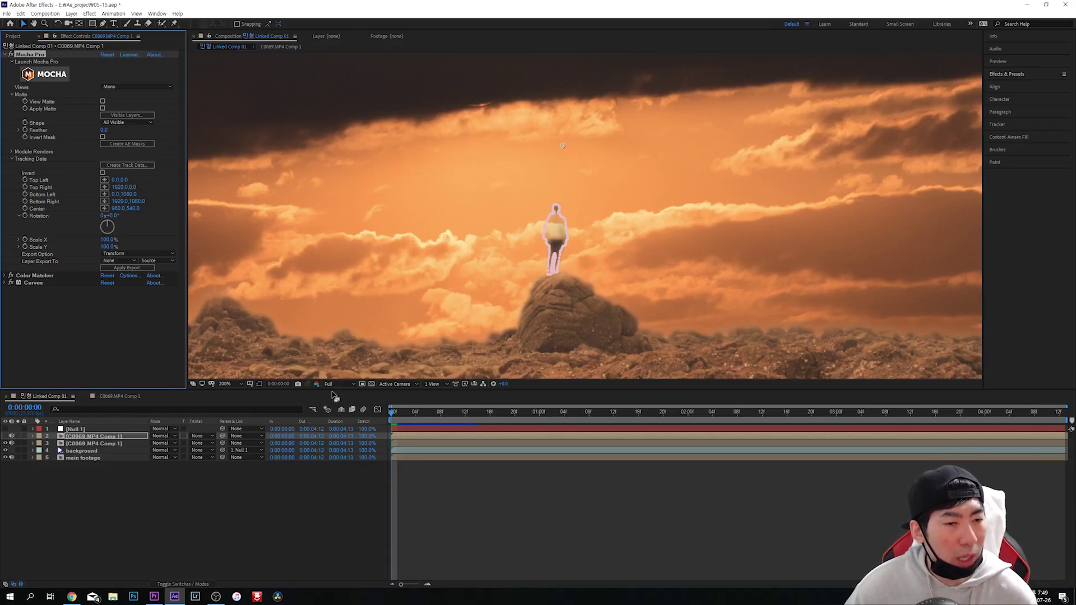
# Add a new white solid layer and hide it
pyautogui.rightClick(160, 474)
pyautogui.moveTo(173, 480)
pyautogui.click(290, 502)
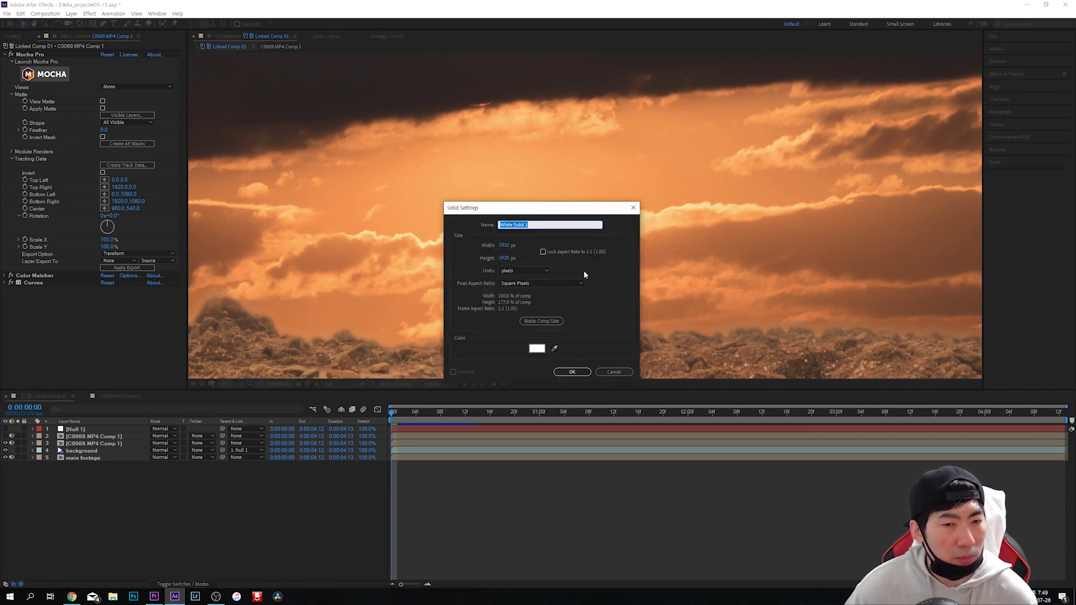
pyautogui.click(572, 372)
pyautogui.click(6, 429)
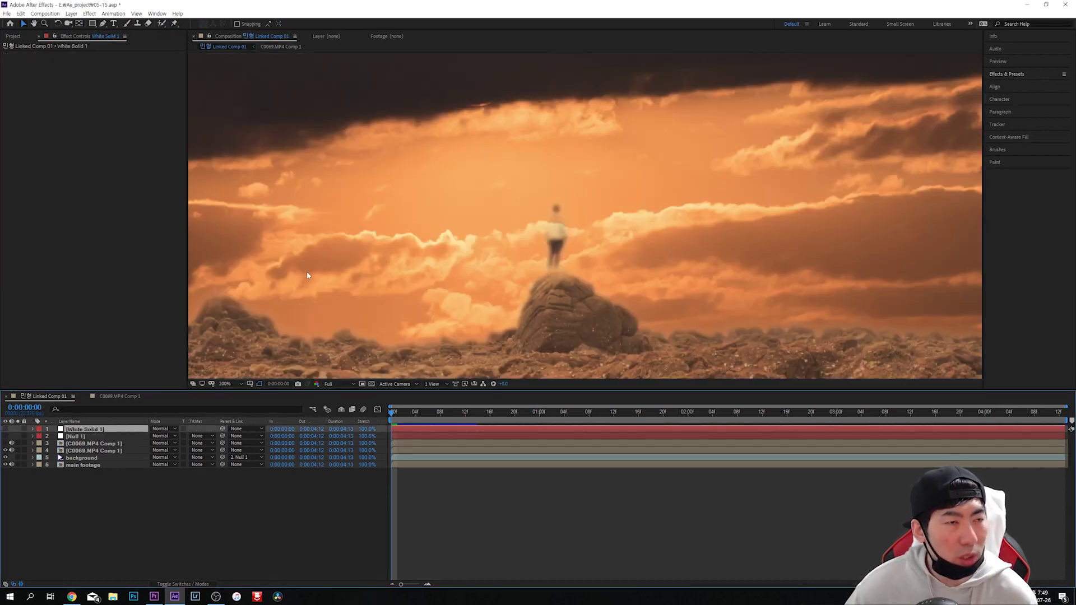
# Draw a Pen mask around the person, then show layer 2 with Color Matcher and Curves on
pyautogui.click(103, 23)
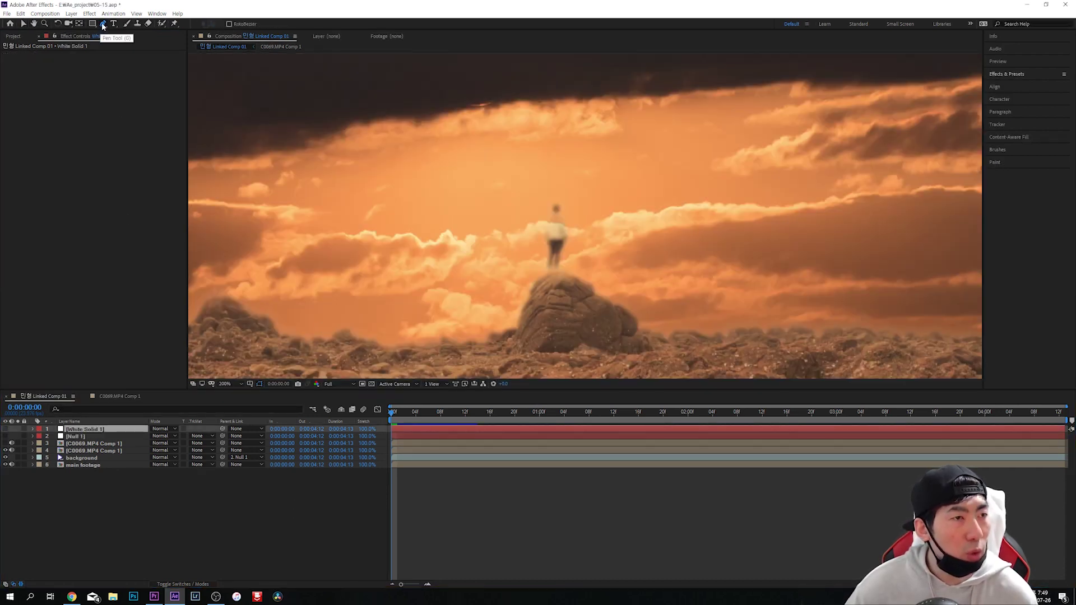
pyautogui.click(555, 206)
pyautogui.click(563, 241)
pyautogui.click(561, 263)
pyautogui.click(548, 263)
pyautogui.click(548, 224)
pyautogui.click(555, 206)
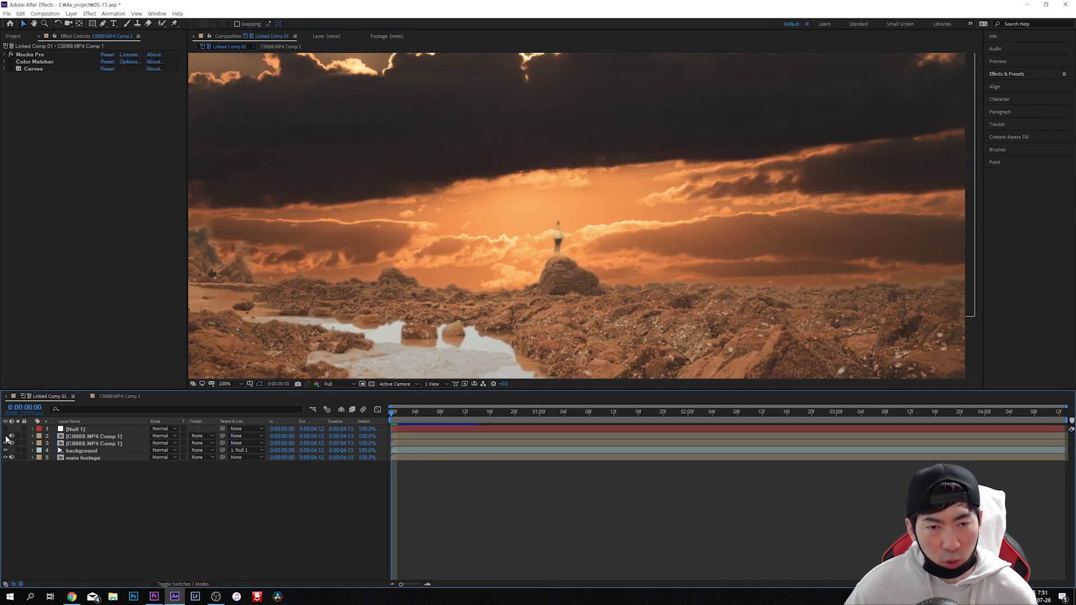
pyautogui.click(5, 436)
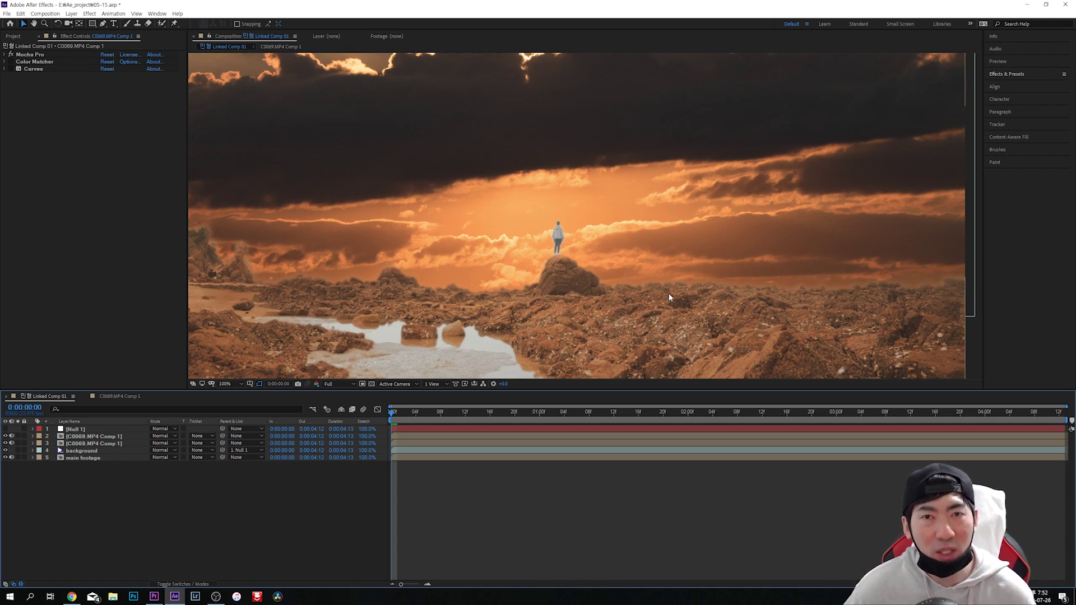
pyautogui.moveTo(10, 62); pyautogui.dragTo(12, 76)
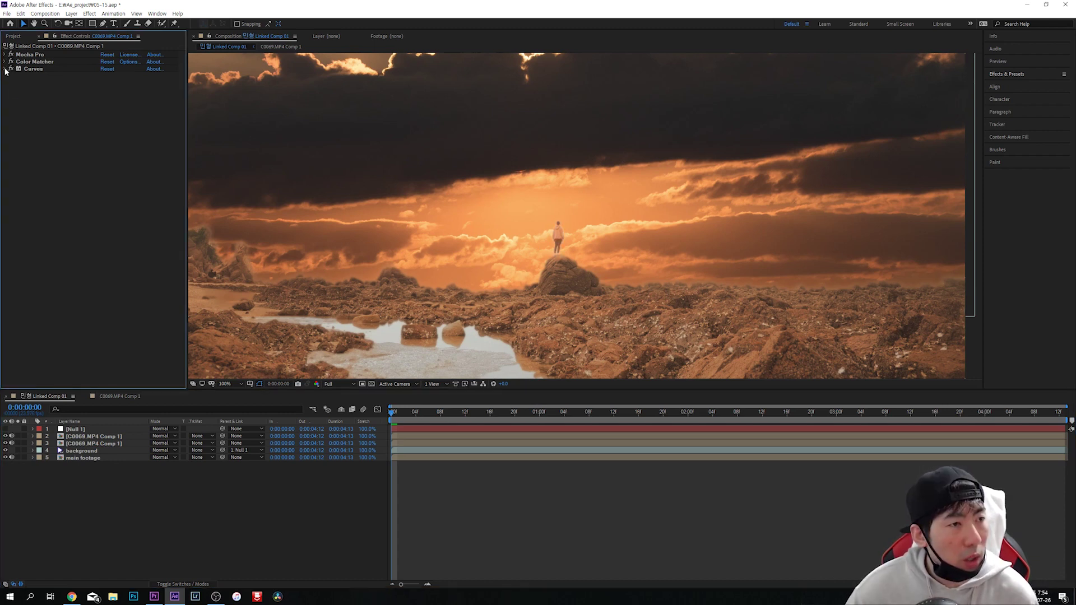
# Expand layer 2's Curves effect and select its RGB curve graph
pyautogui.click(5, 69)
pyautogui.click(33, 69)
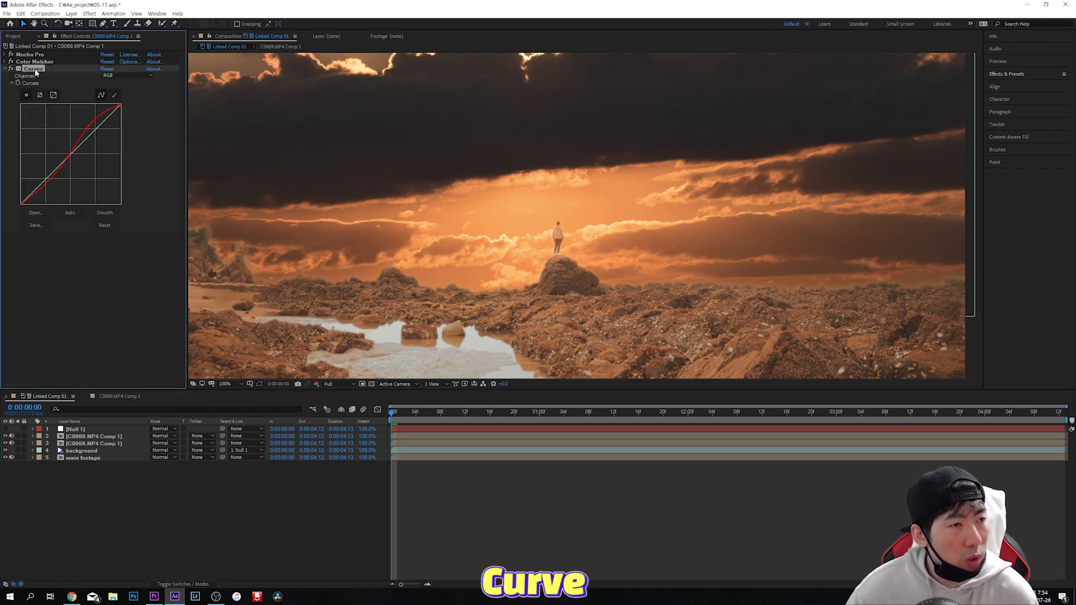
pyautogui.click(336, 465)
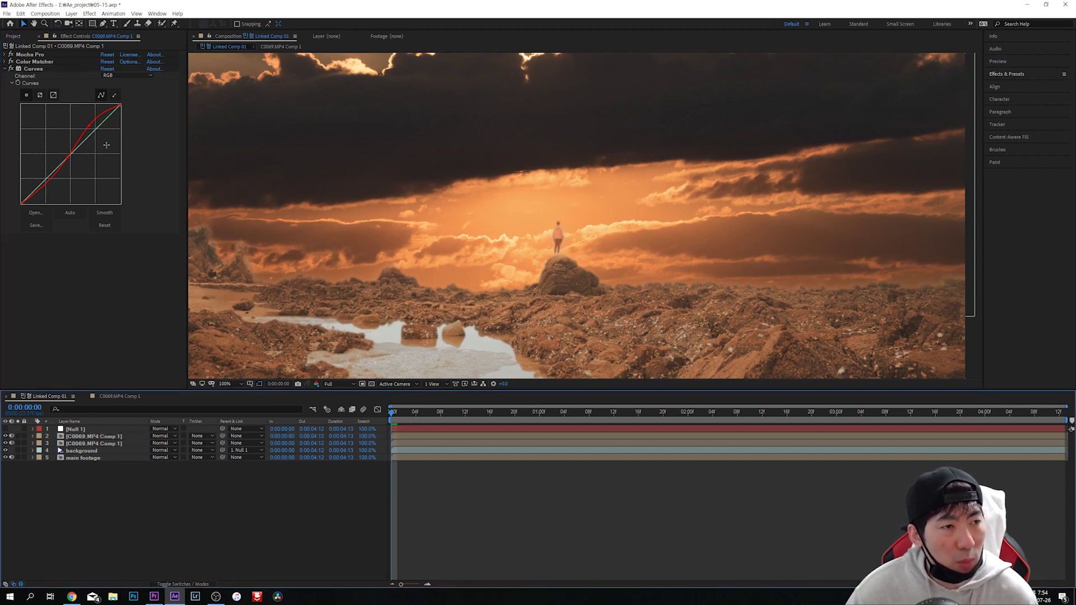
pyautogui.click(91, 127)
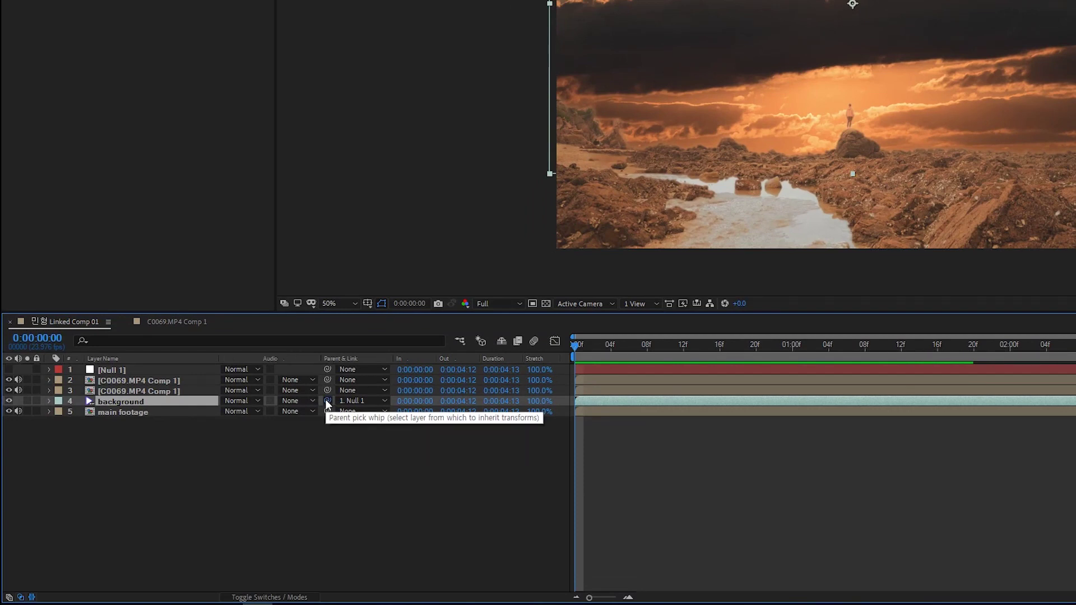
# Pick-whip the sunset background layer's Parent to Null 1
pyautogui.moveTo(316, 399); pyautogui.dragTo(120, 369)
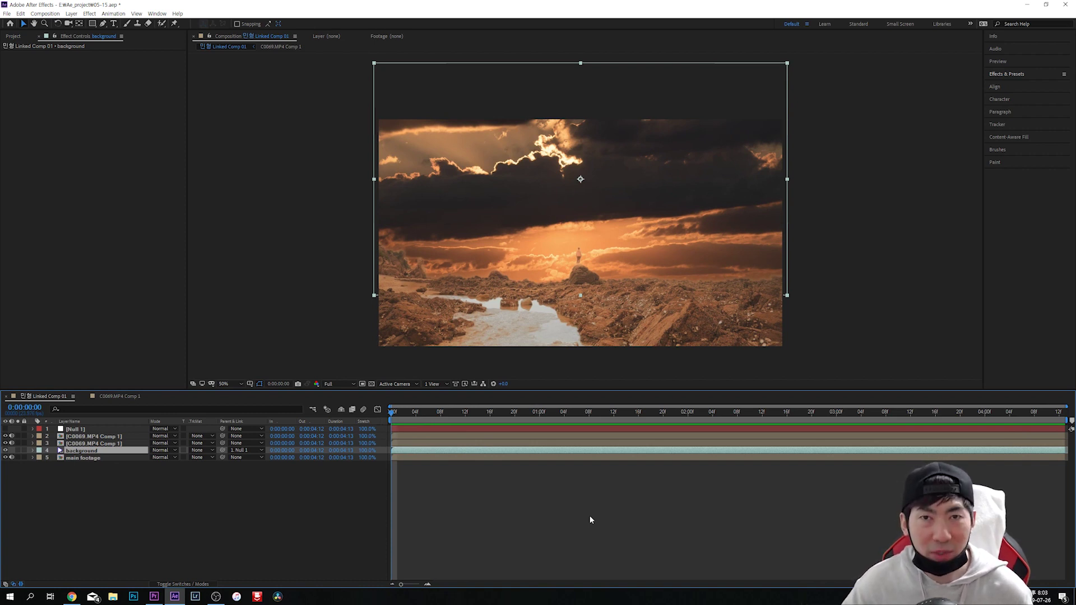
# Preview Linked Comp 01 to check the tracked orange sunset sky behind the figure on the rock
pyautogui.press('space')
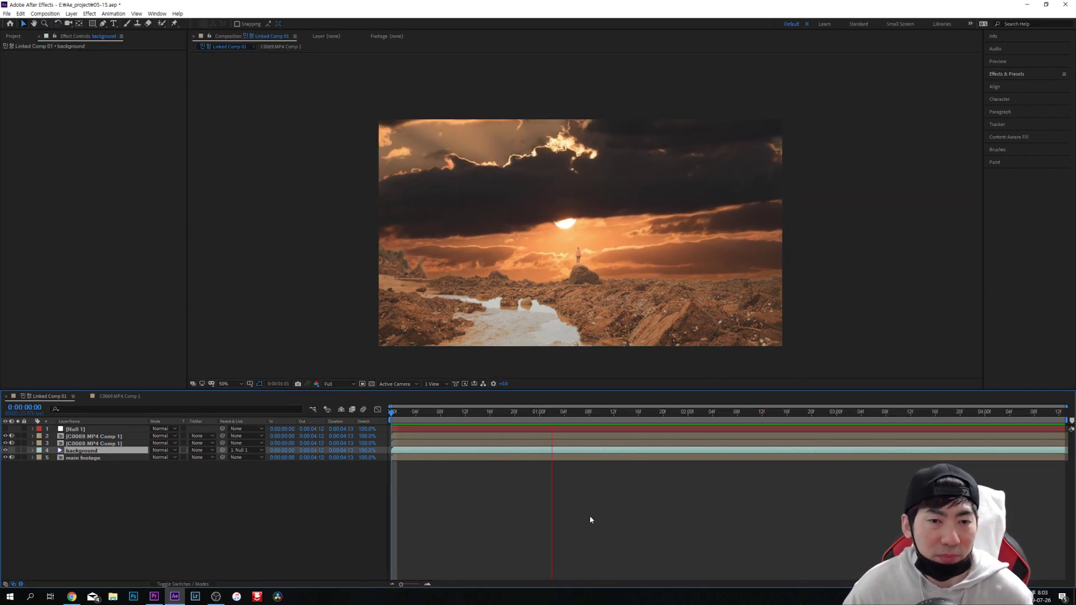